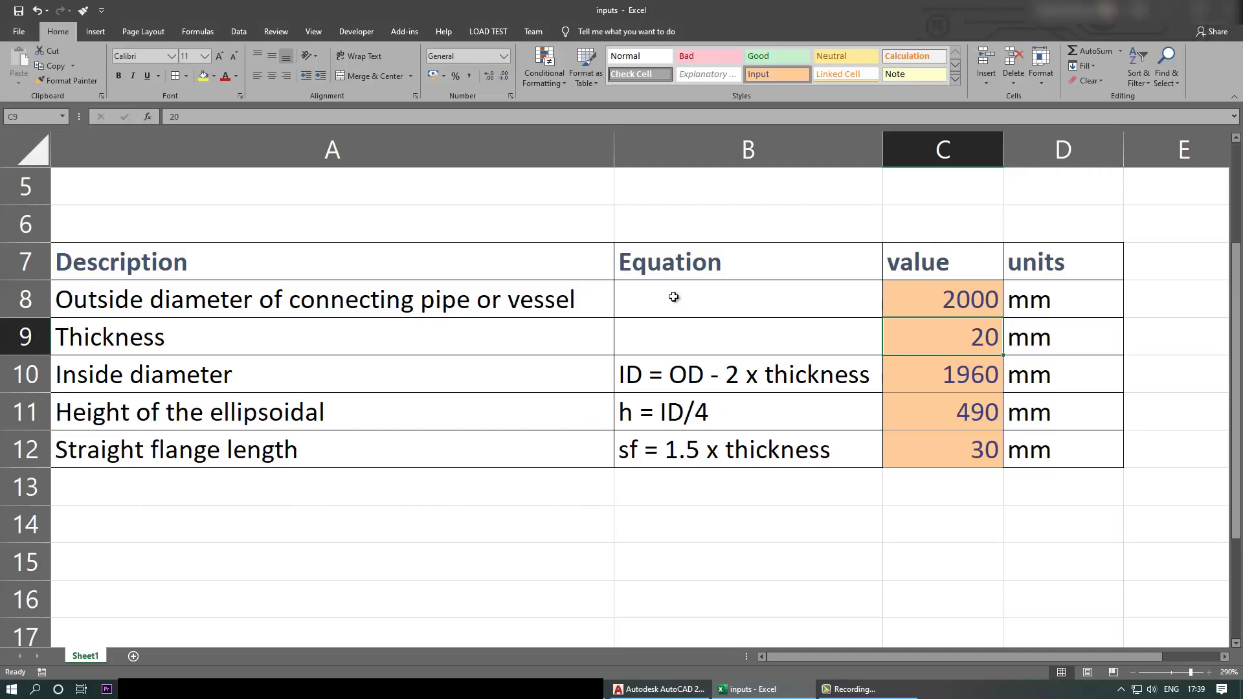
Step: Review the outside diameter, thickness, inside diameter, ellipsoidal height and straight flange length with their equations in the inputs sheet
left_click(938, 300)
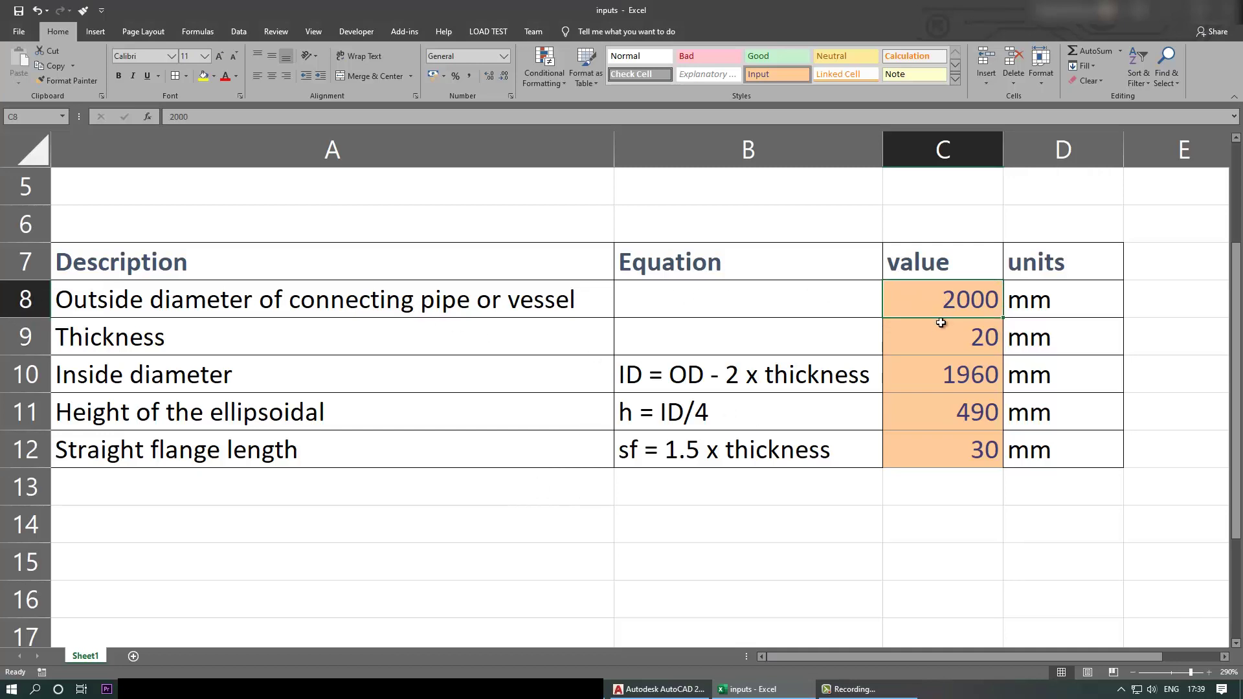
left_click(940, 329)
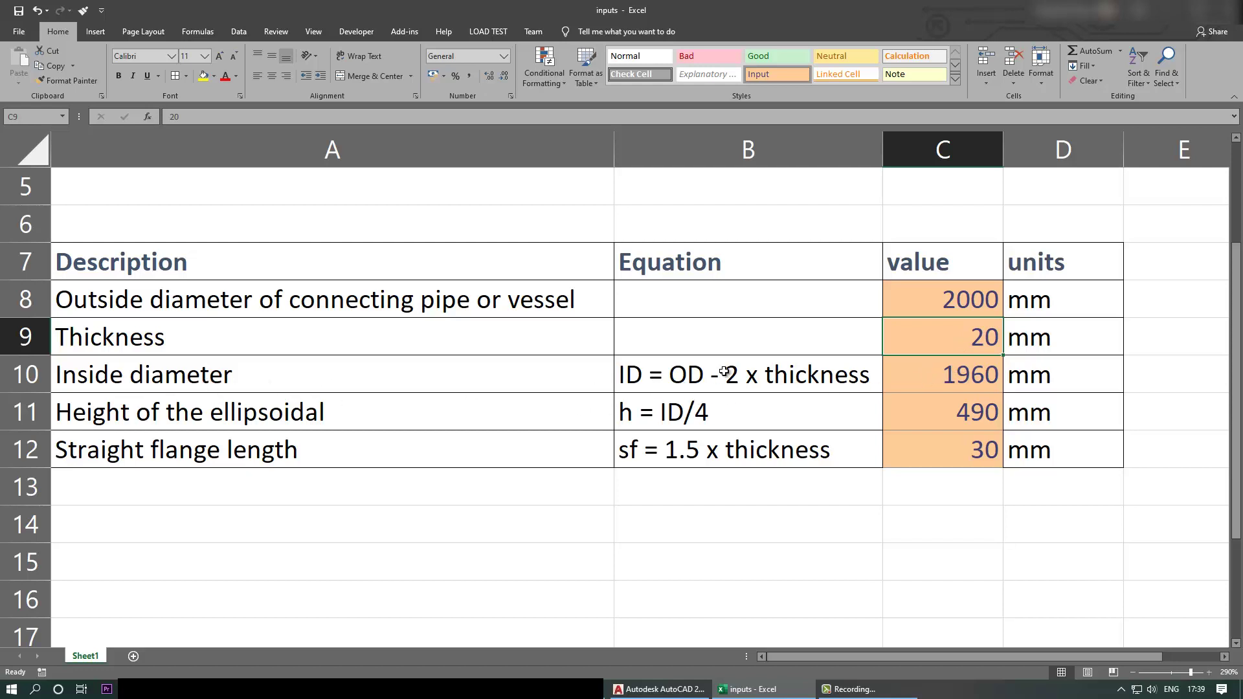
left_click(944, 384)
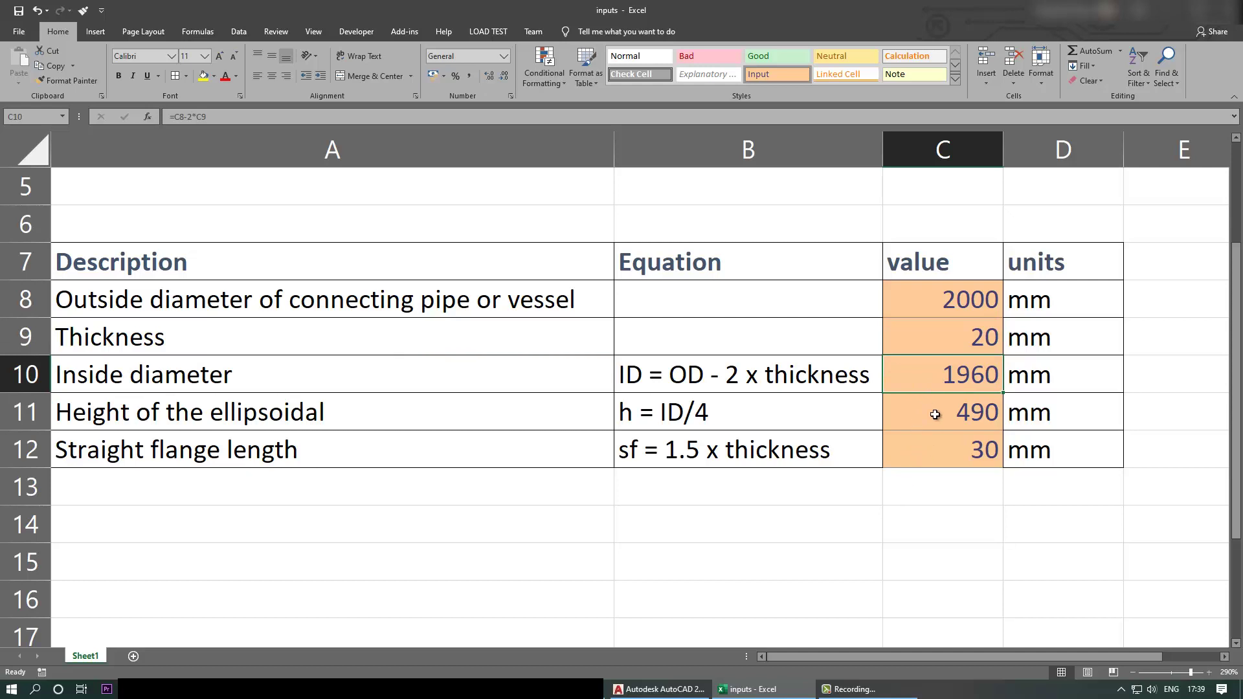
left_click(94, 406)
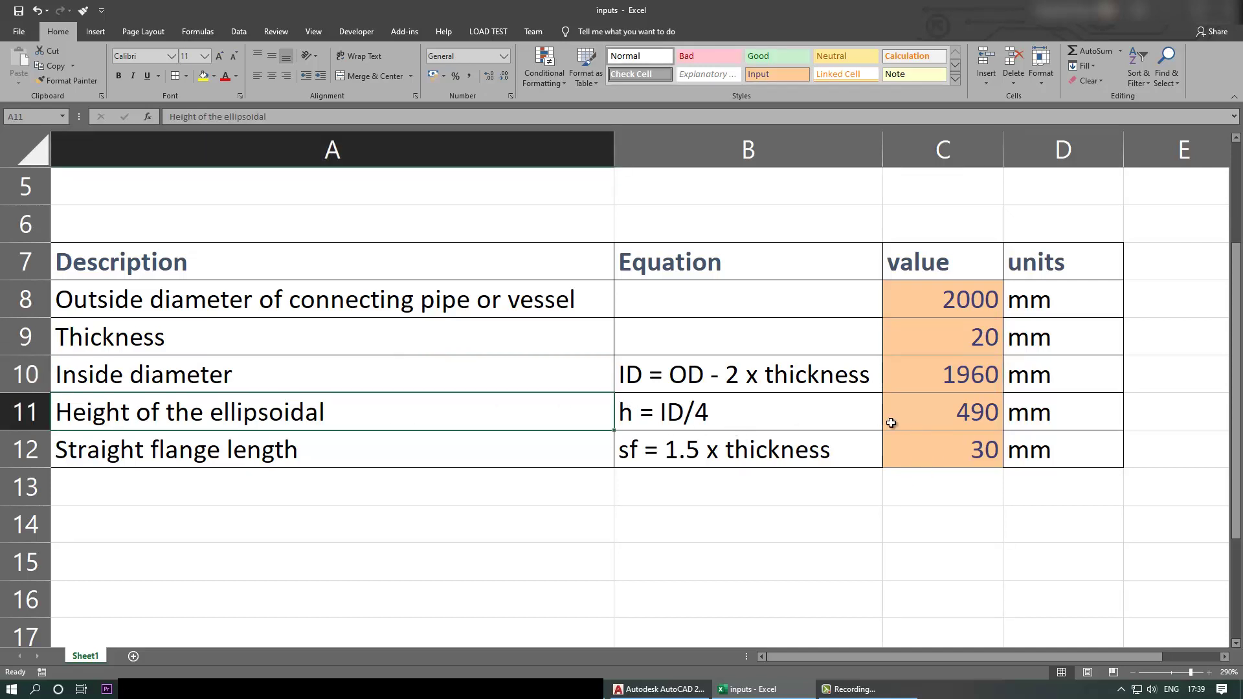
left_click(940, 418)
left_click(628, 420)
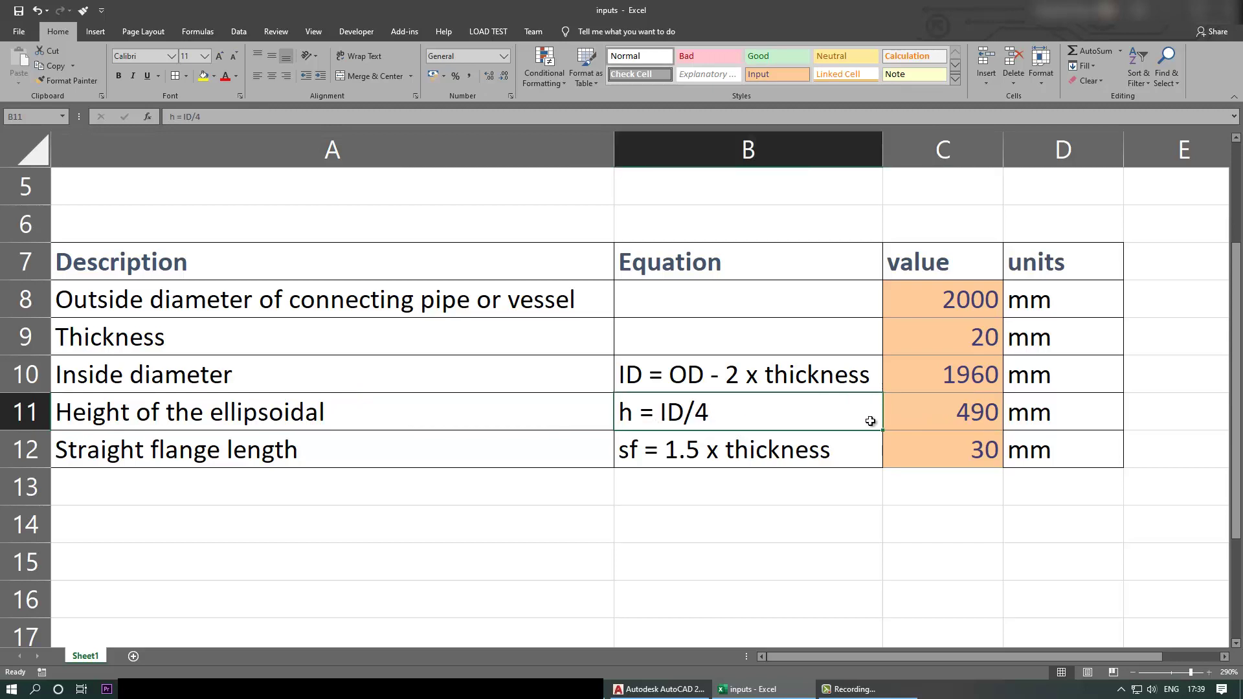
left_click(925, 422)
left_click(888, 447)
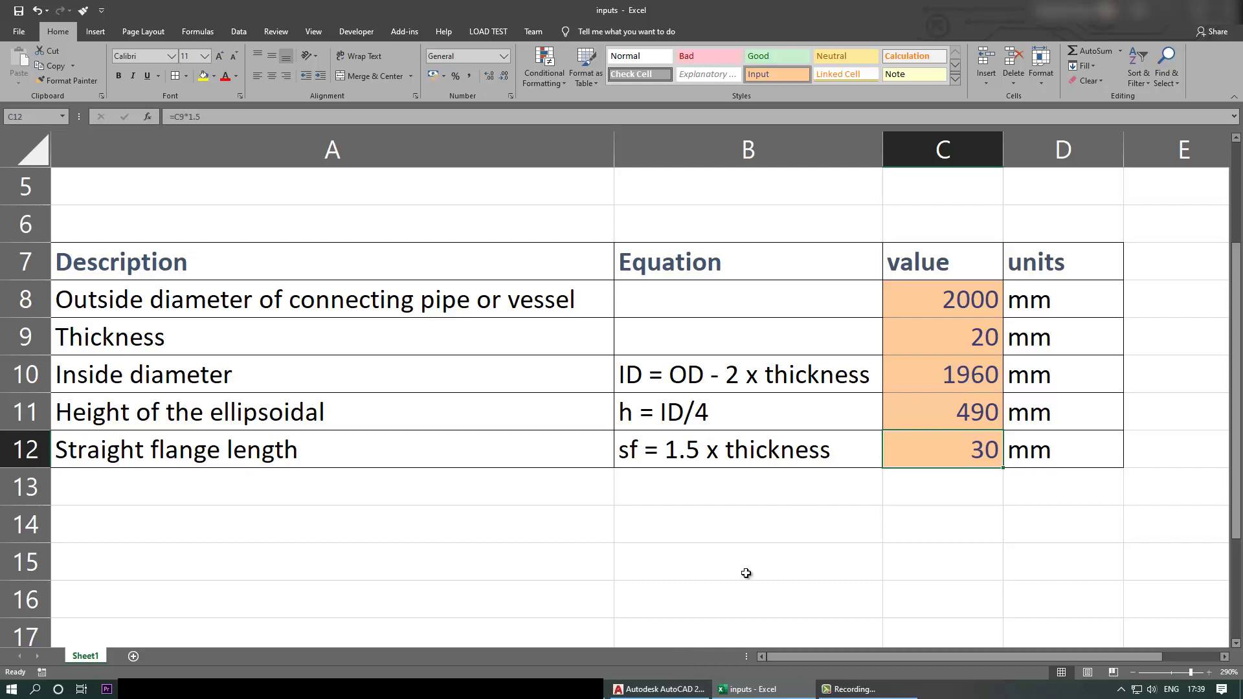
Step: Switch to AutoCAD and draw a horizontal line 1960 long near the origin for the inside diameter
left_click(660, 689)
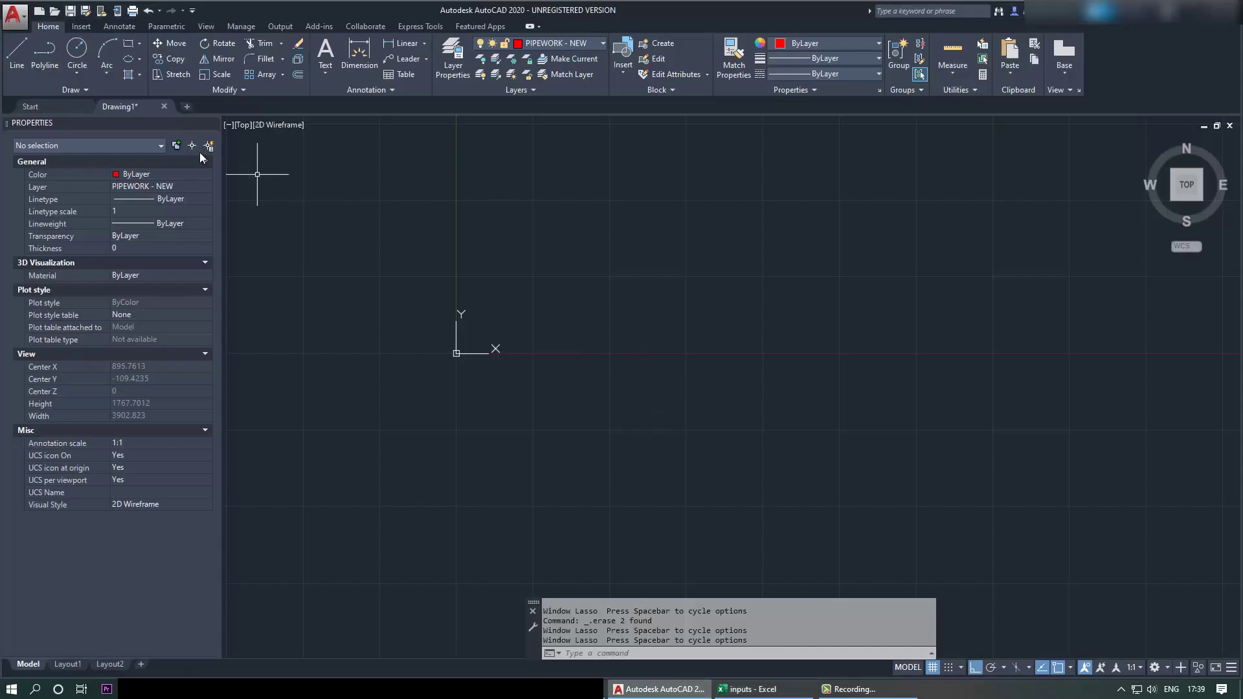
left_click(27, 65)
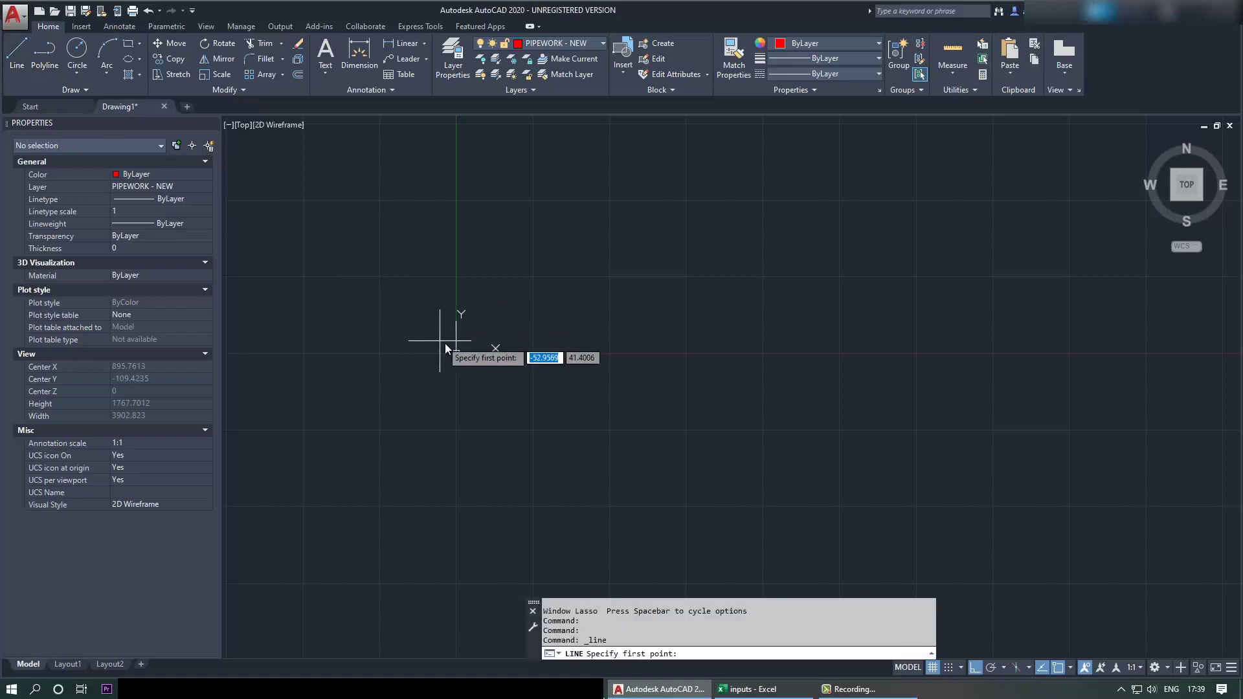
left_click(489, 322)
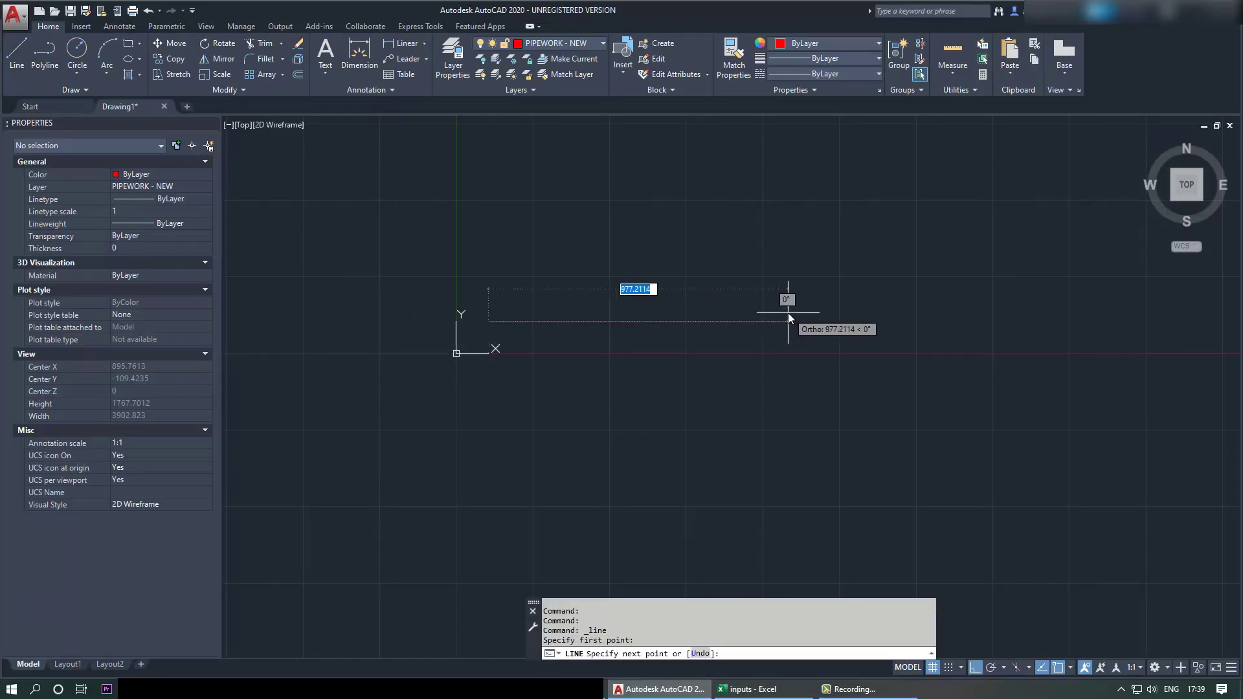
type("1960")
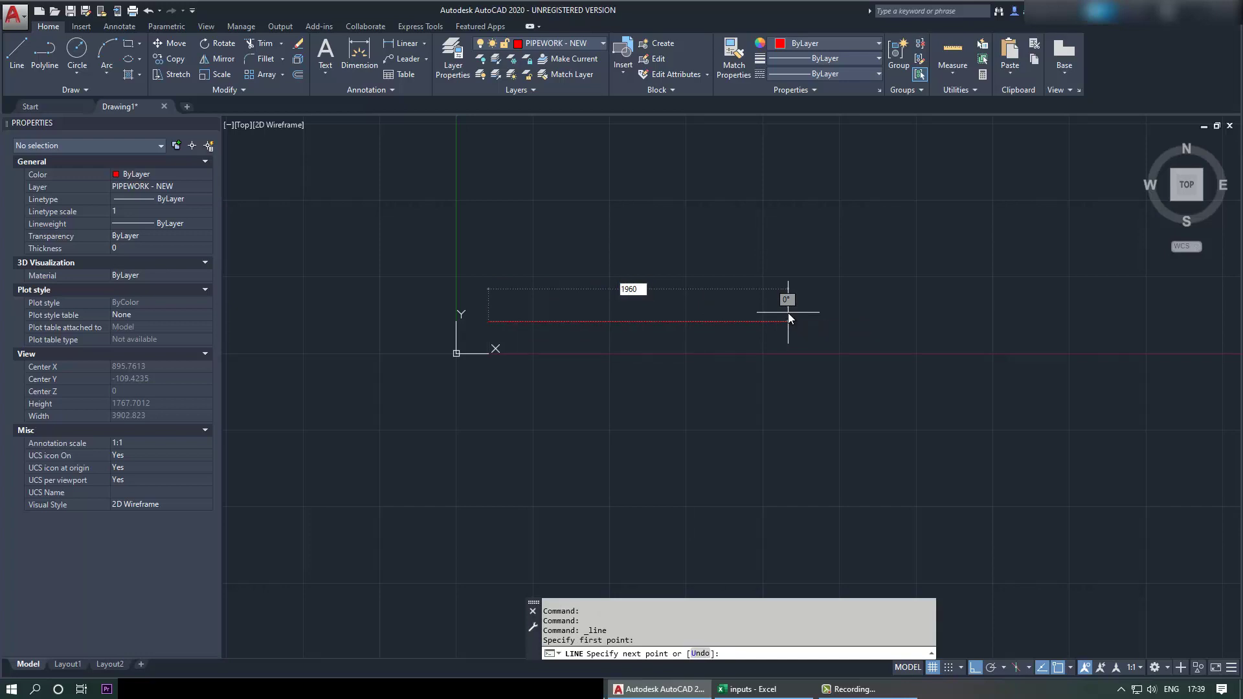
key("Return")
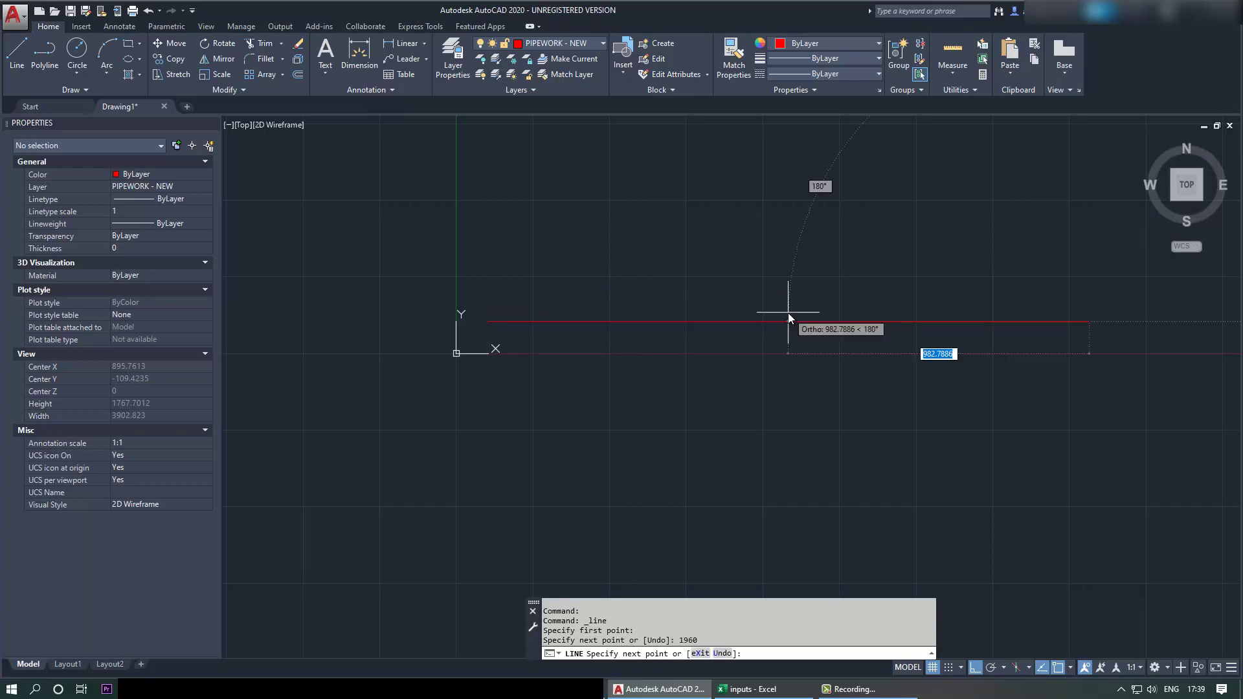
scroll(1112, 226, "down", 6)
mouse_move(1111, 225)
middle_mouse_down()
mouse_move(977, 258)
mouse_move(887, 300)
middle_mouse_up()
right_click(890, 300)
left_click(893, 304)
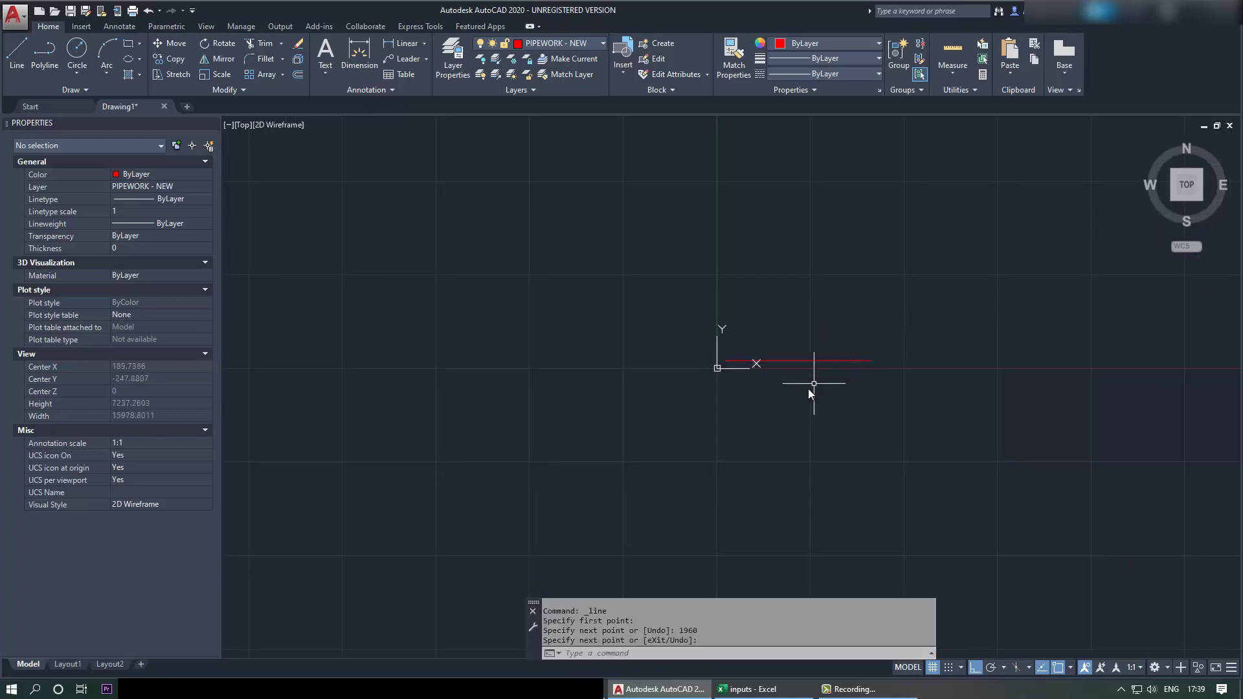
Step: Draw an axis-end ellipse spanning the line's two endpoints, with a 490 distance to the other axis as given in the Excel inputs
left_click(138, 59)
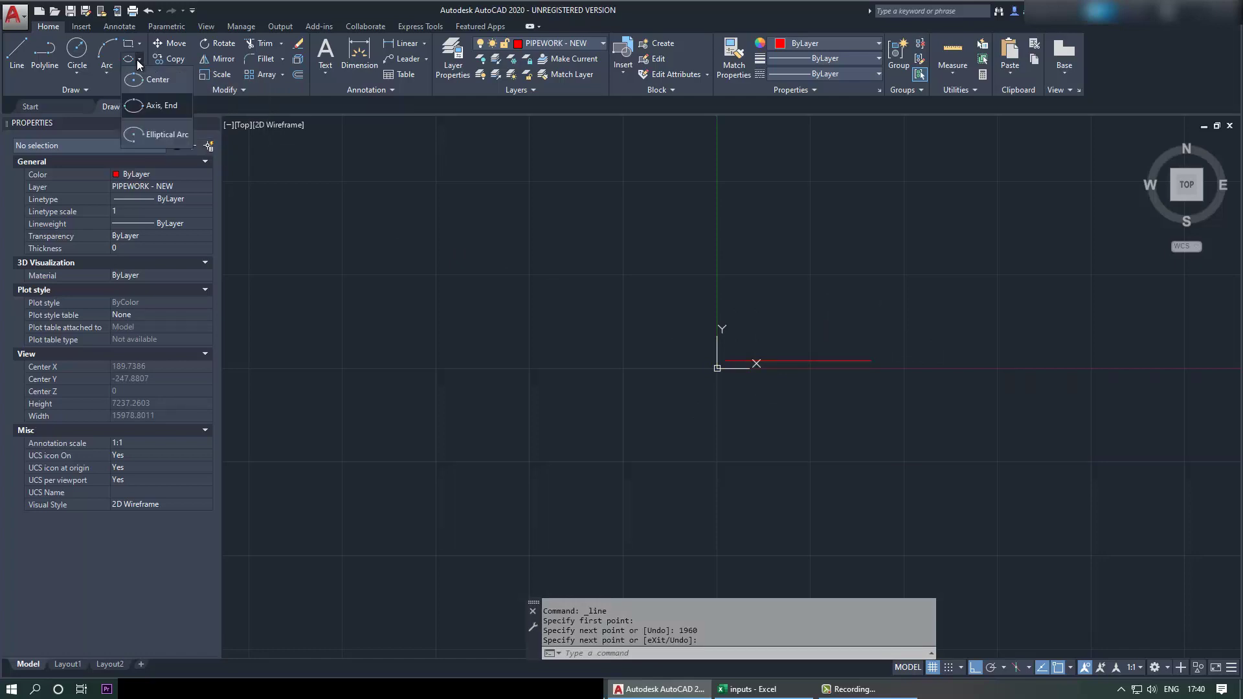
left_click(155, 104)
scroll(791, 341, "up", 5)
scroll(697, 351, "down", 2)
scroll(697, 350, "down", 2)
left_click(619, 348)
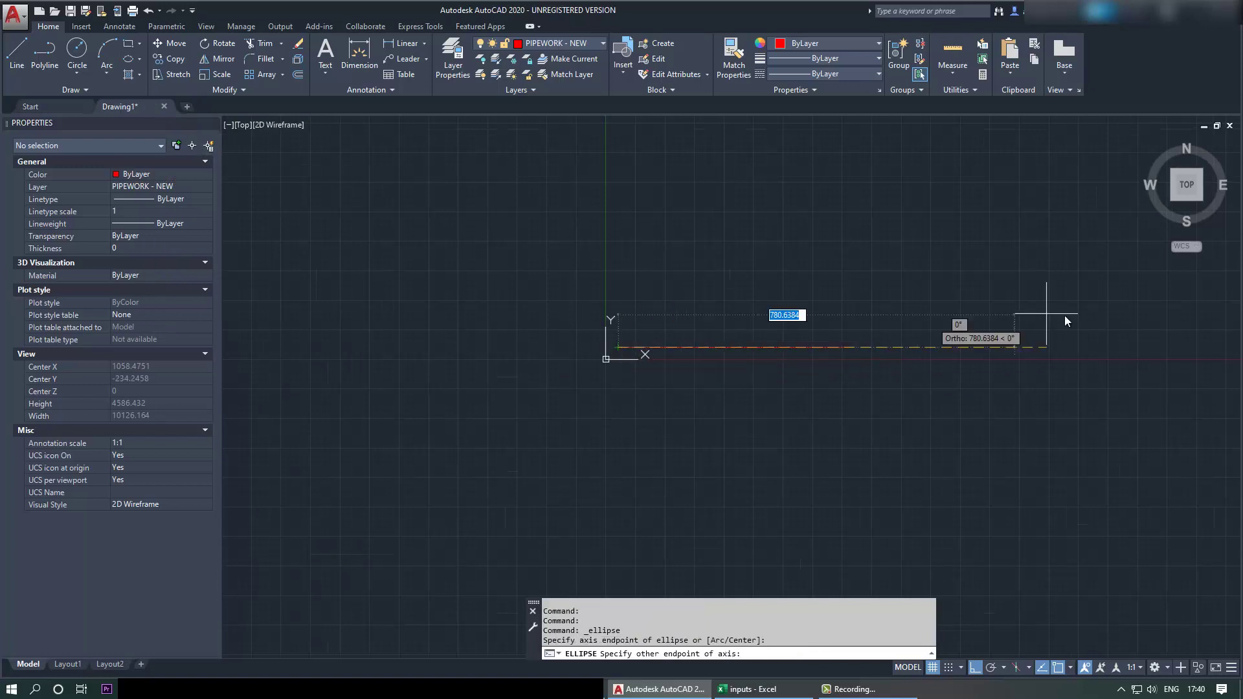
left_click(850, 346)
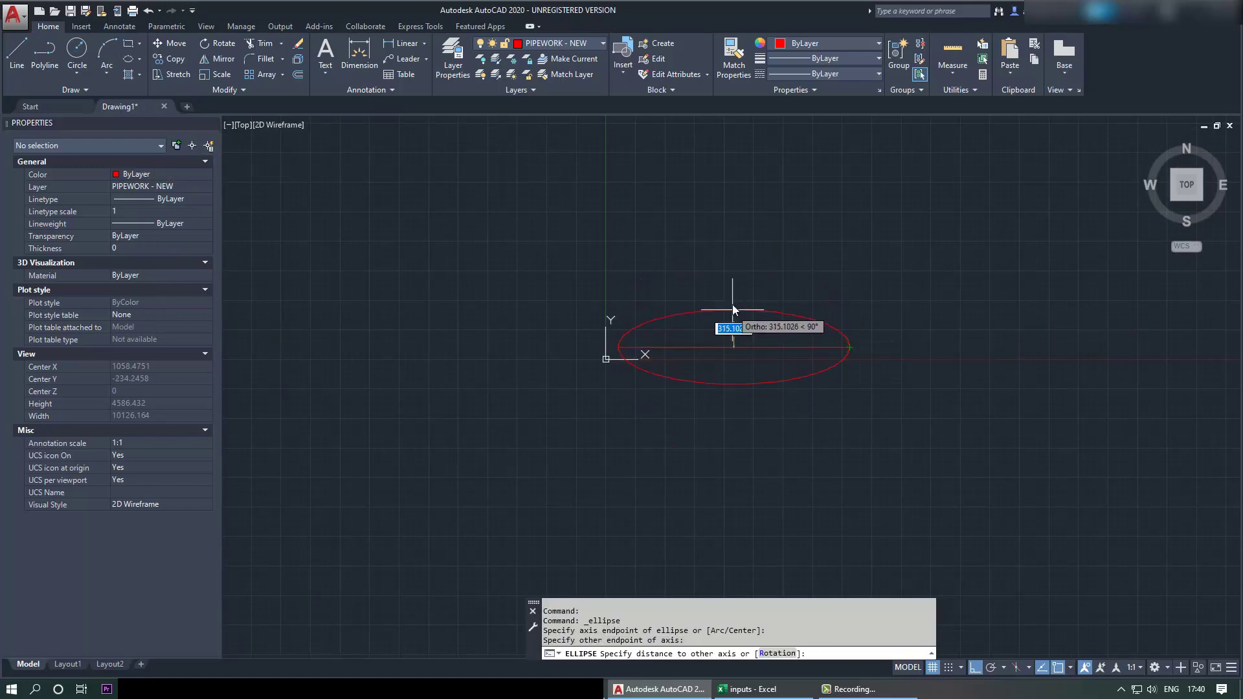
key("alt+Tab")
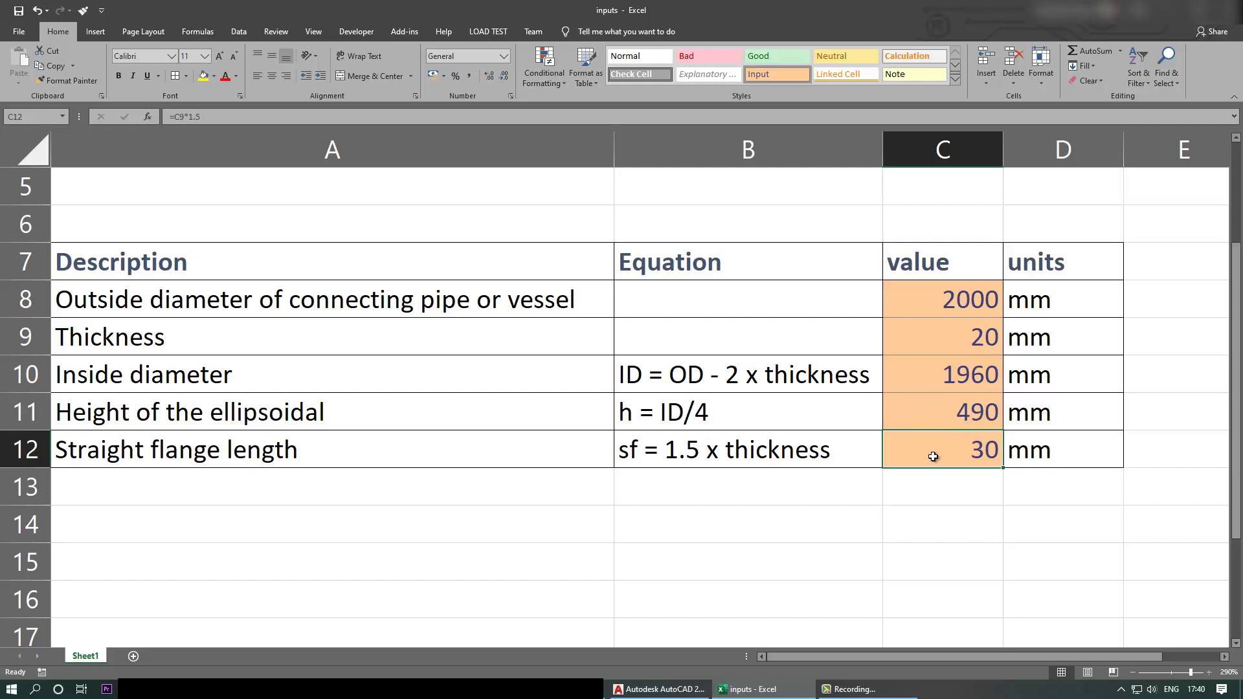
left_click(666, 687)
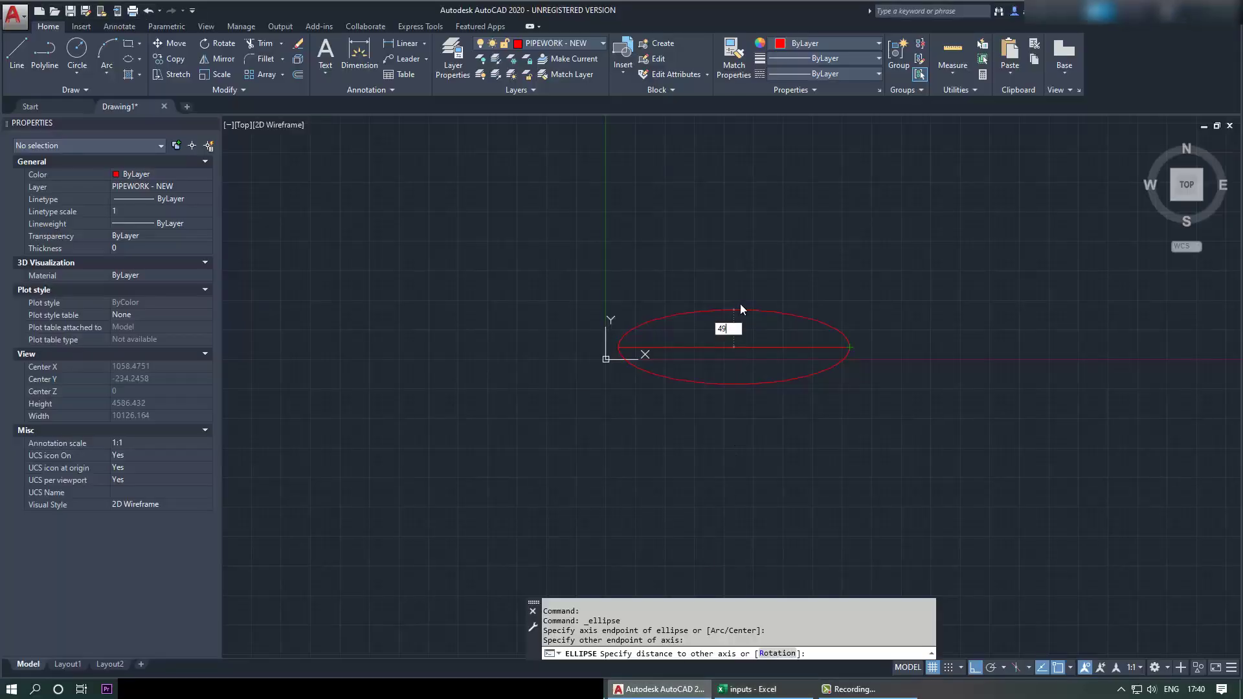
key("Return")
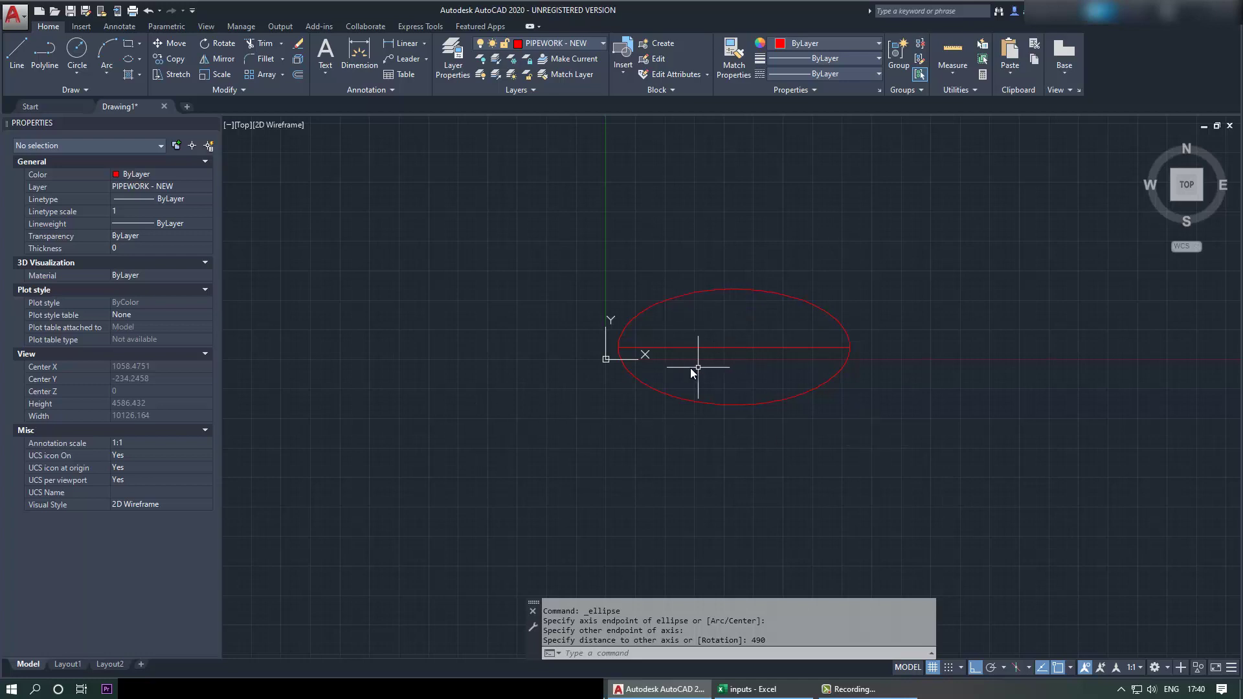
Step: Draw a vertical line 30 long downward from the horizontal line's left endpoint, using the straight flange length from the Excel inputs
scroll(821, 335, "up", 2)
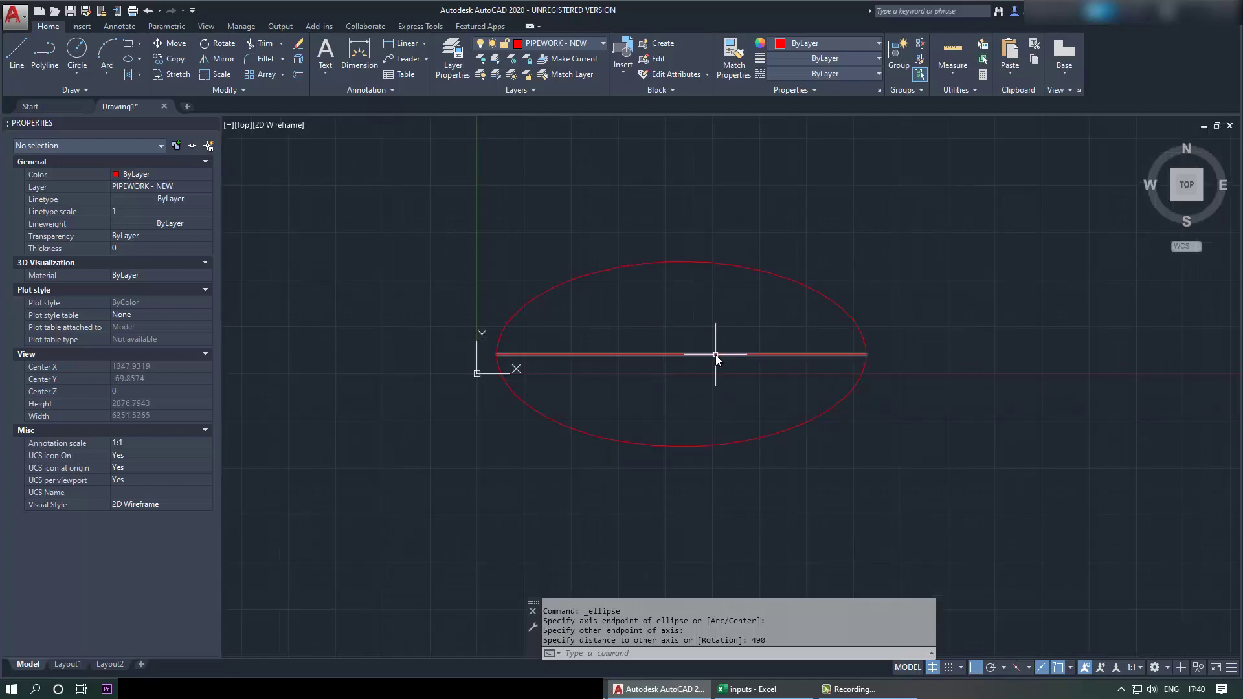
left_click(17, 51)
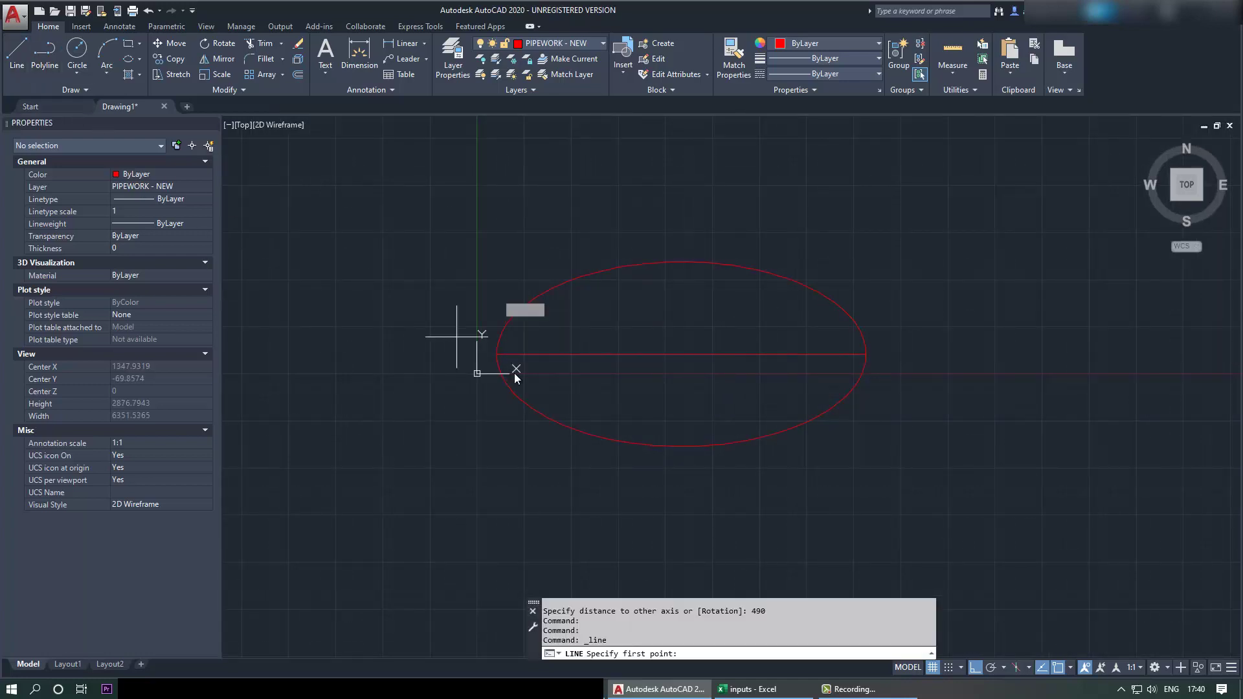
scroll(518, 374, "up", 2)
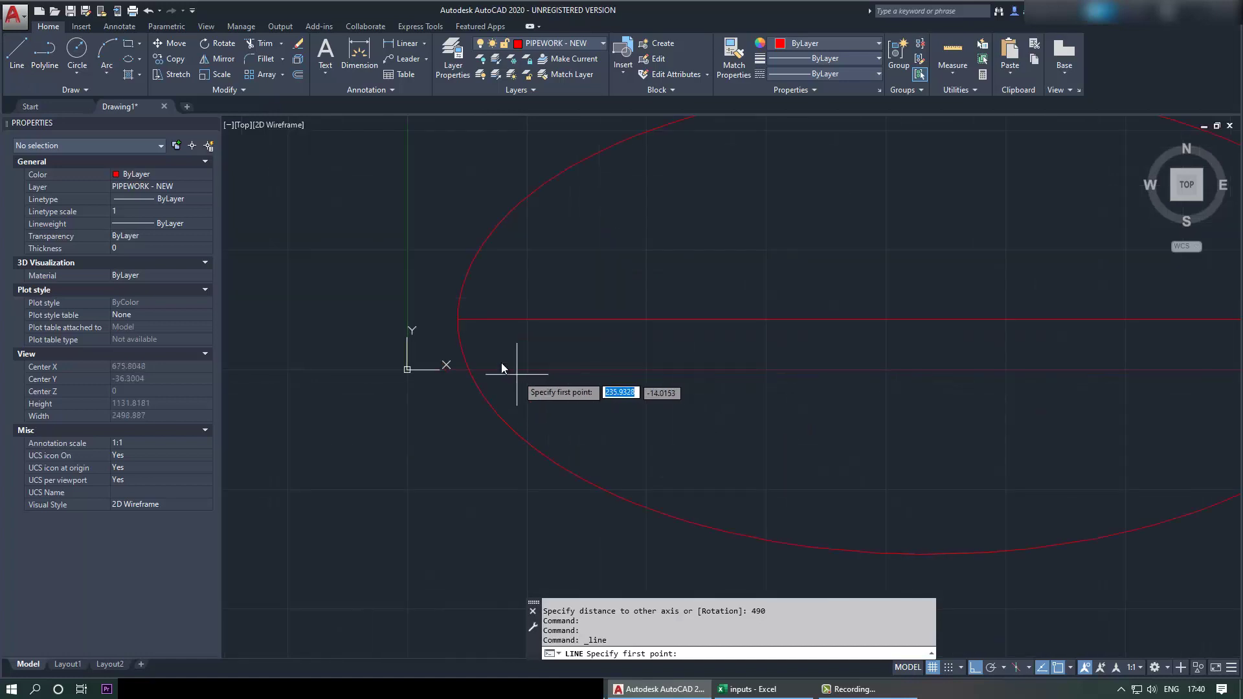
left_click(454, 318)
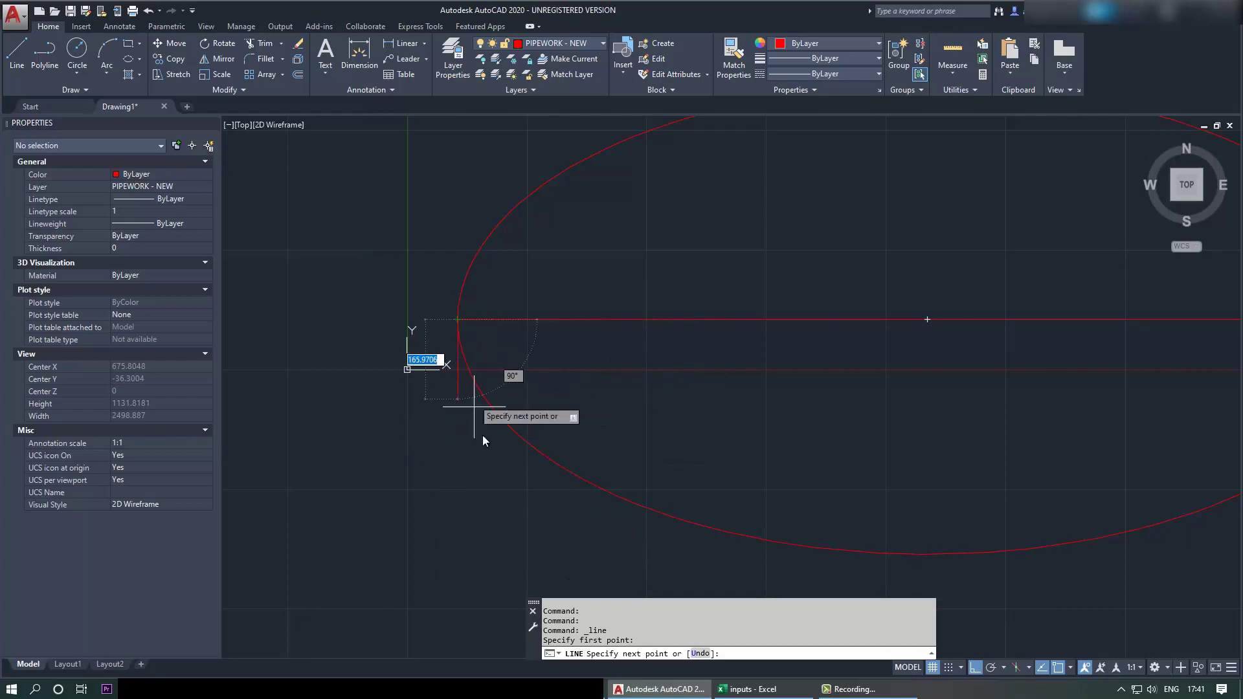
left_click(743, 691)
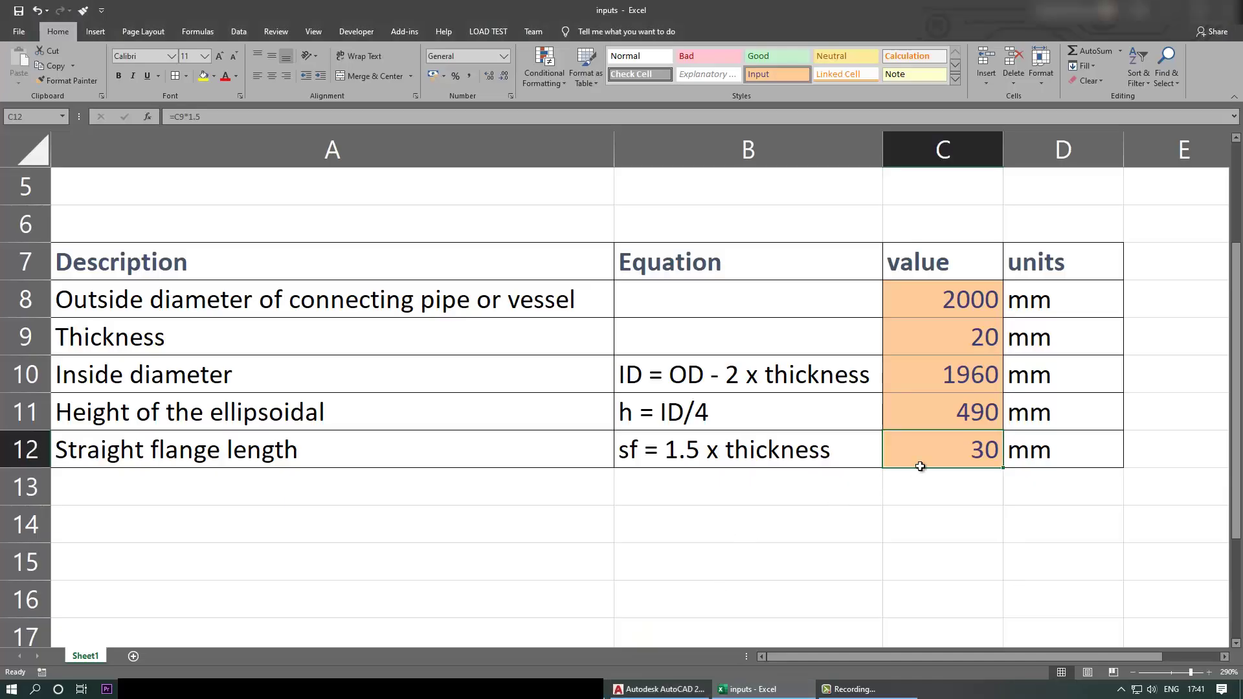
left_click(657, 688)
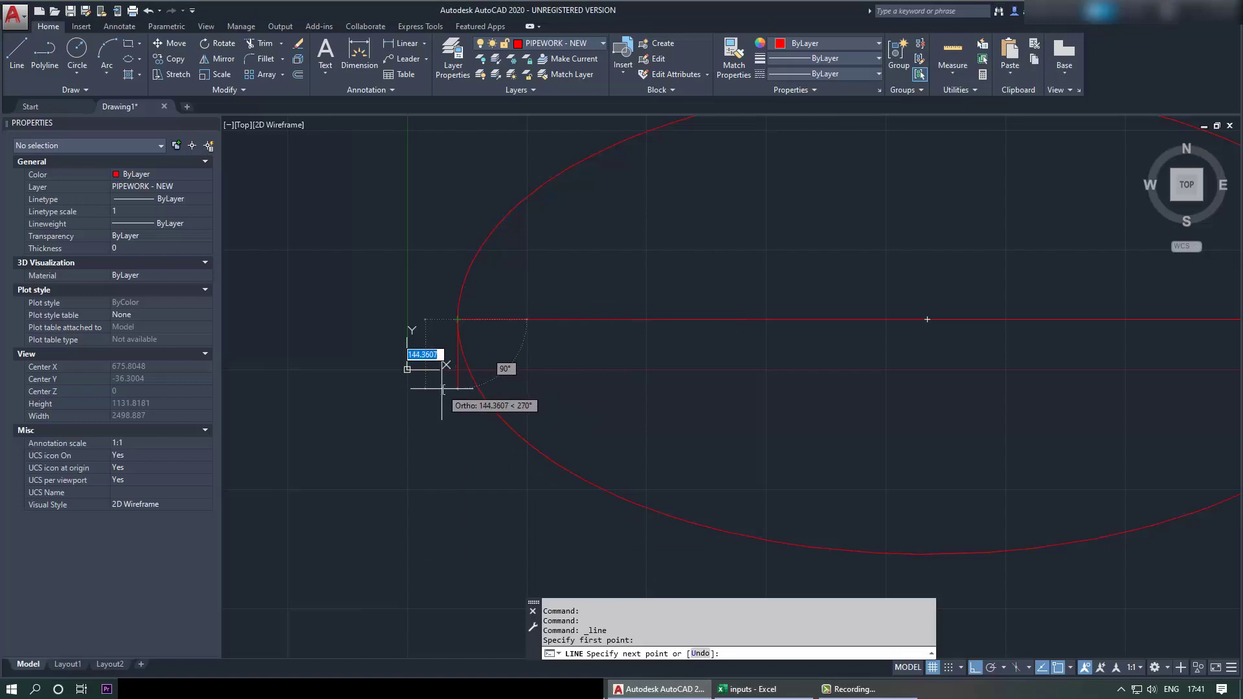
type("30")
key("Return")
right_click(549, 348)
left_click(564, 355)
Step: Draw the matching straight flange line 30 long downward from the horizontal line's right endpoint
scroll(593, 379, "down", 5)
scroll(1000, 357, "up", 2)
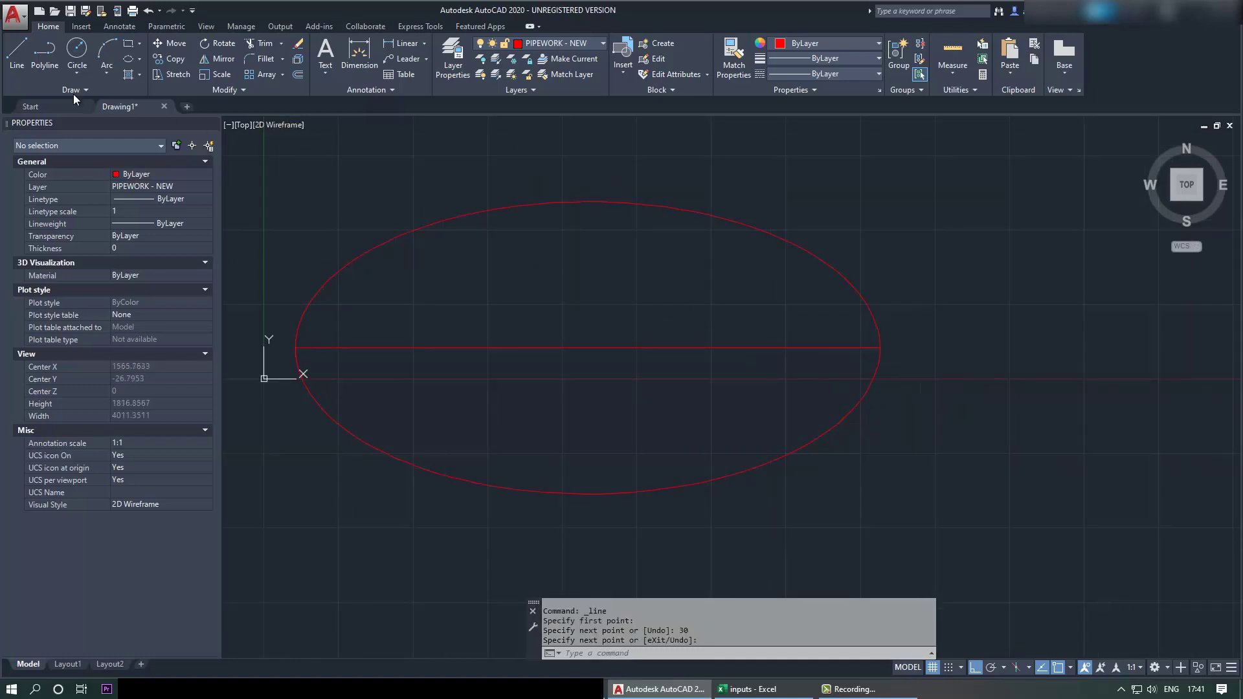
left_click(17, 53)
scroll(908, 185, "down", 3)
left_click(891, 284)
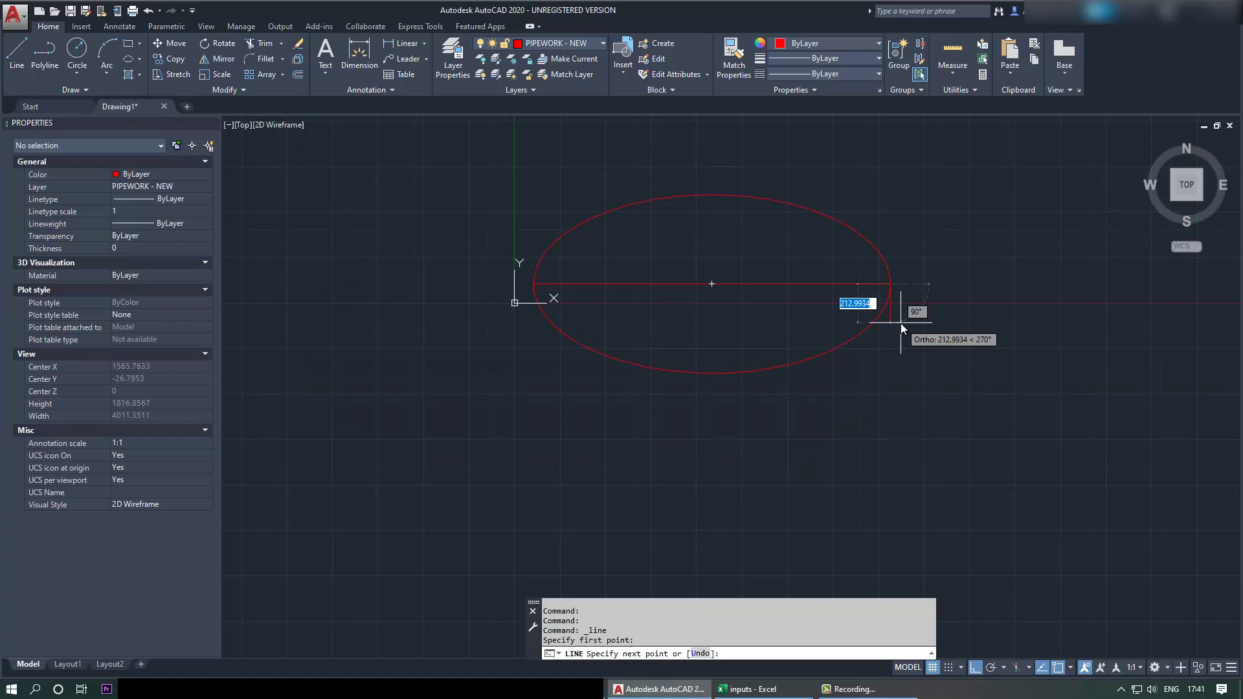
type("30")
key("Return")
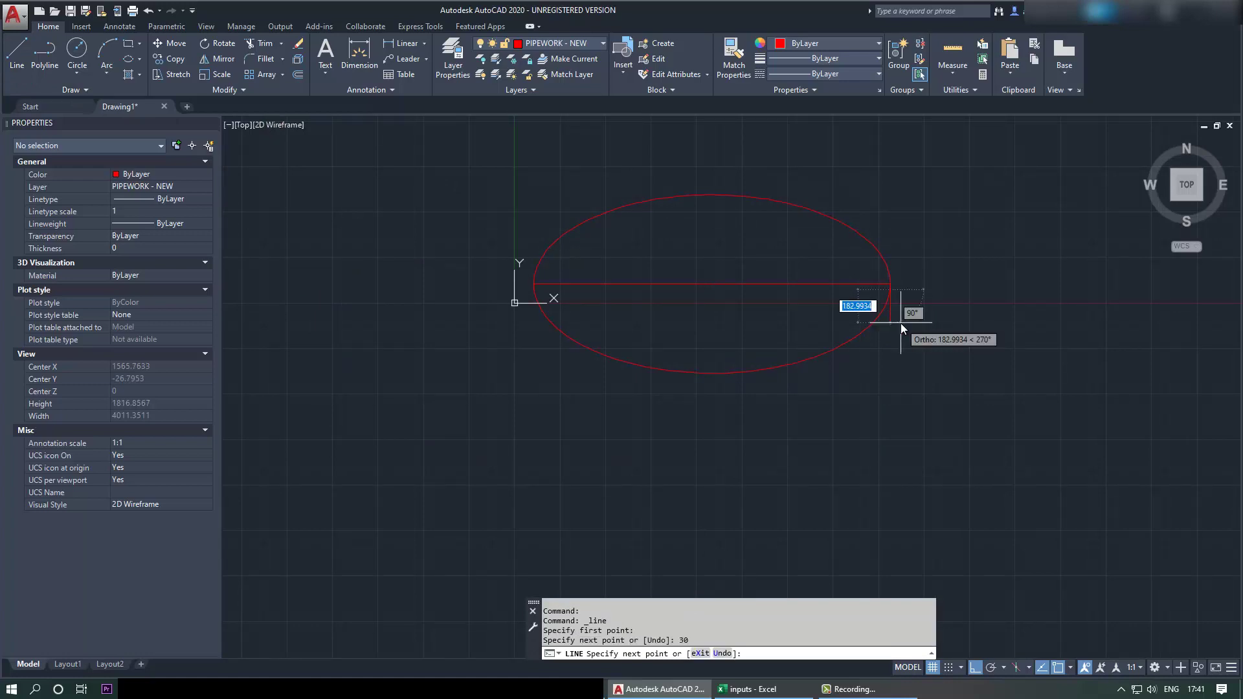
right_click(955, 306)
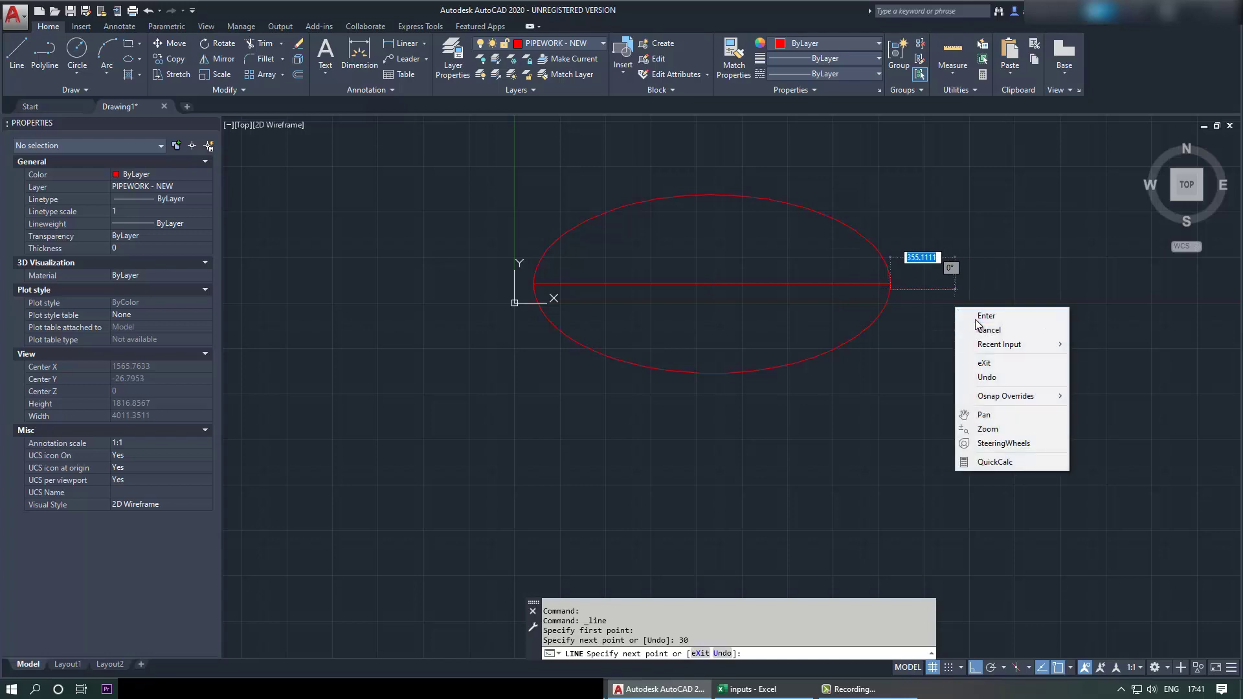
left_click(975, 319)
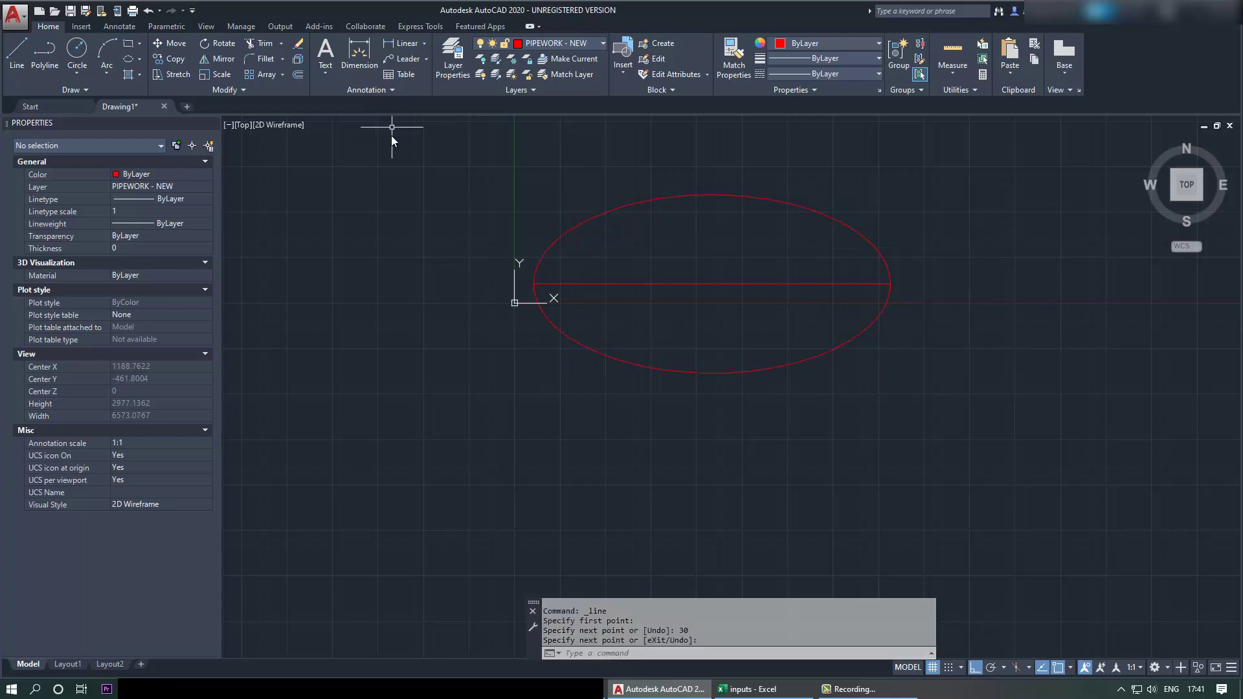
Step: Trim away the lower half of the ellipse and delete the horizontal diameter line
left_click(265, 42)
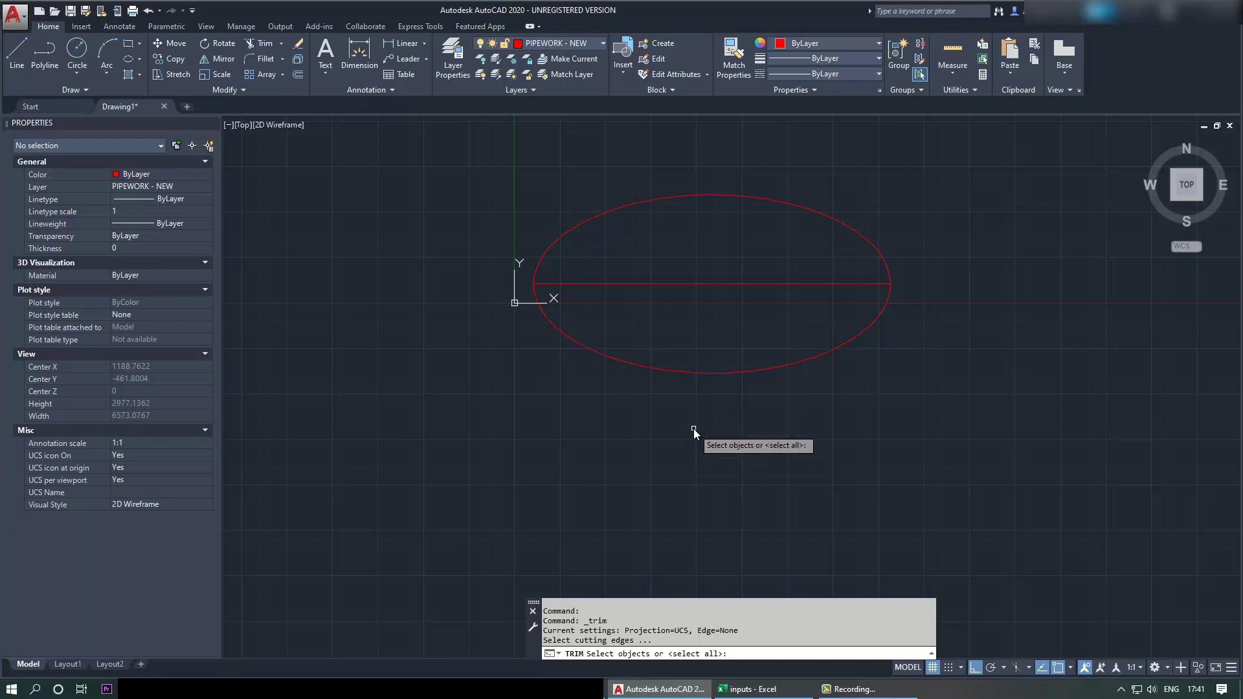
key("Return")
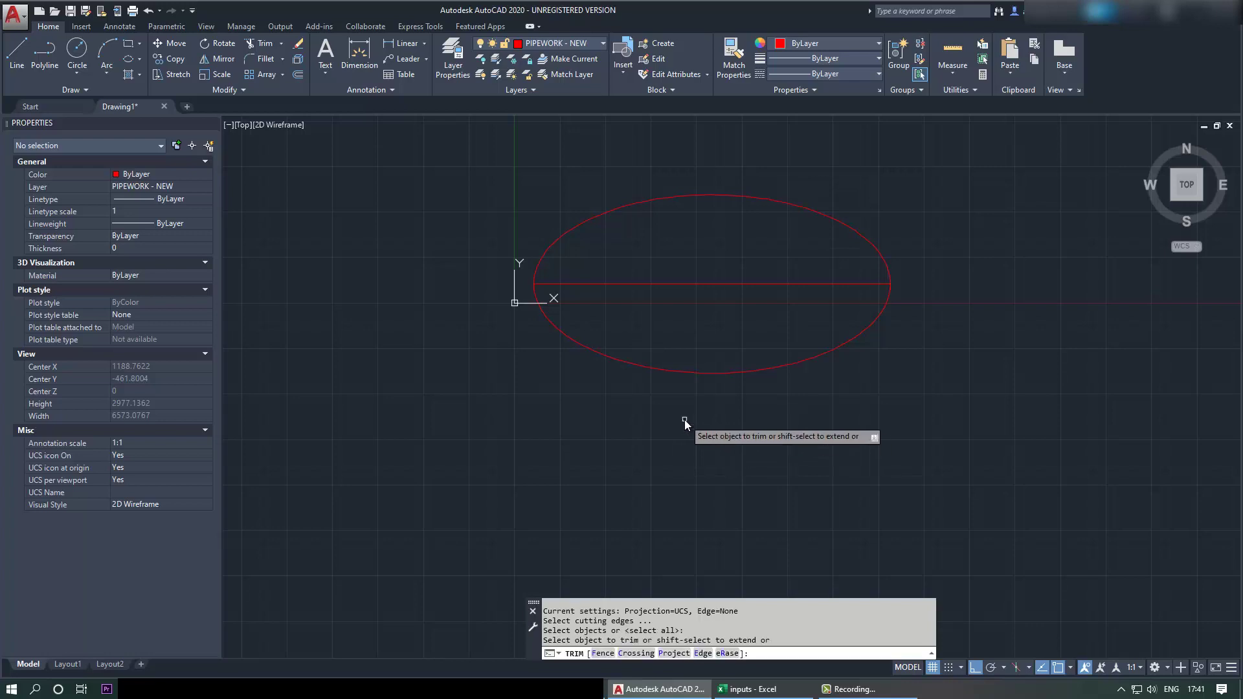
left_click(624, 366)
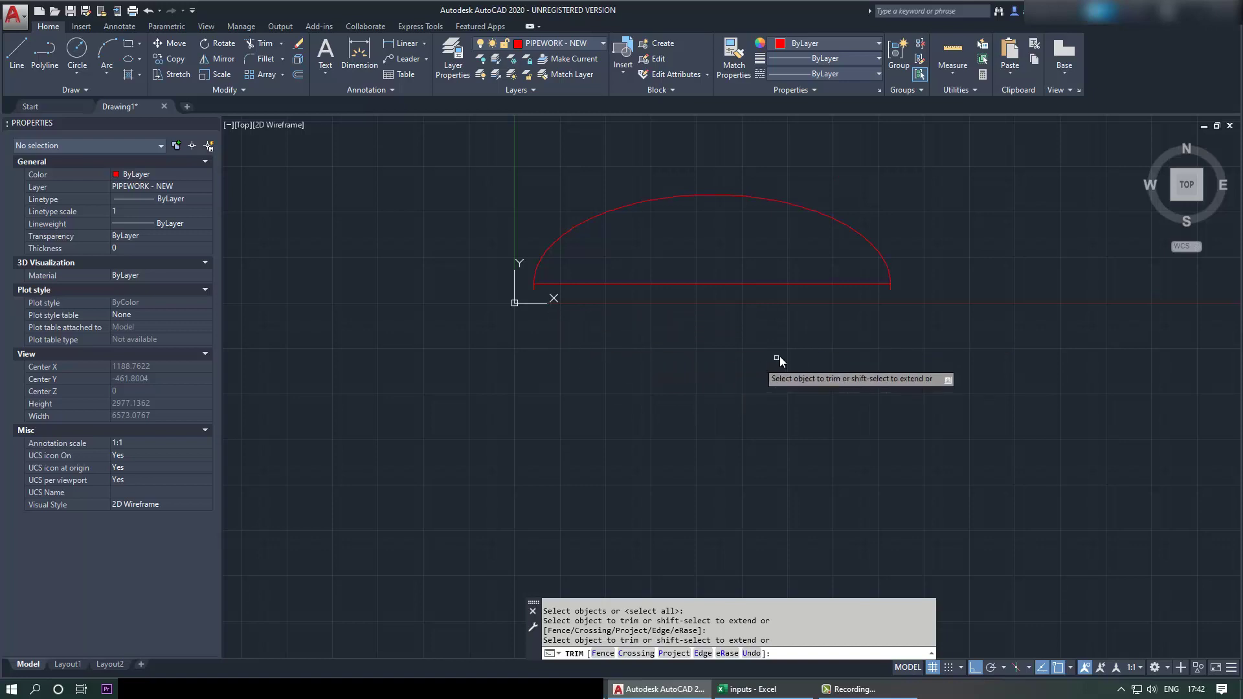
scroll(692, 248, "up", 2)
right_click(668, 259)
left_click(688, 255)
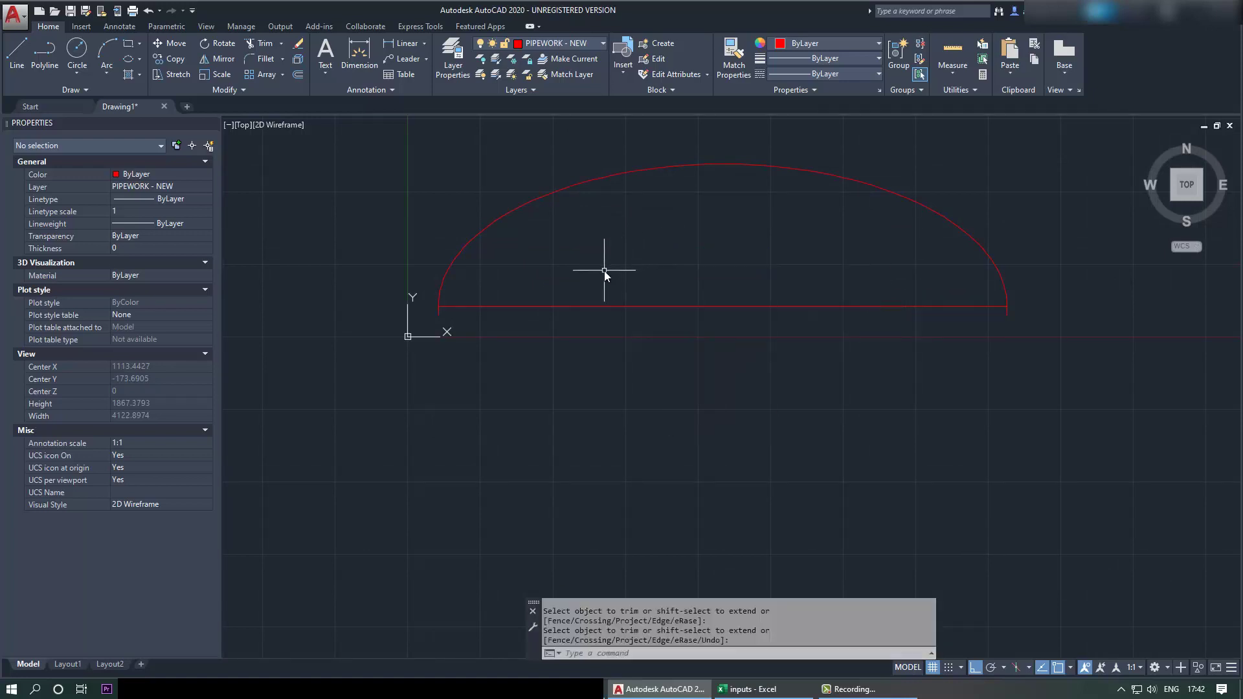
left_click(503, 304)
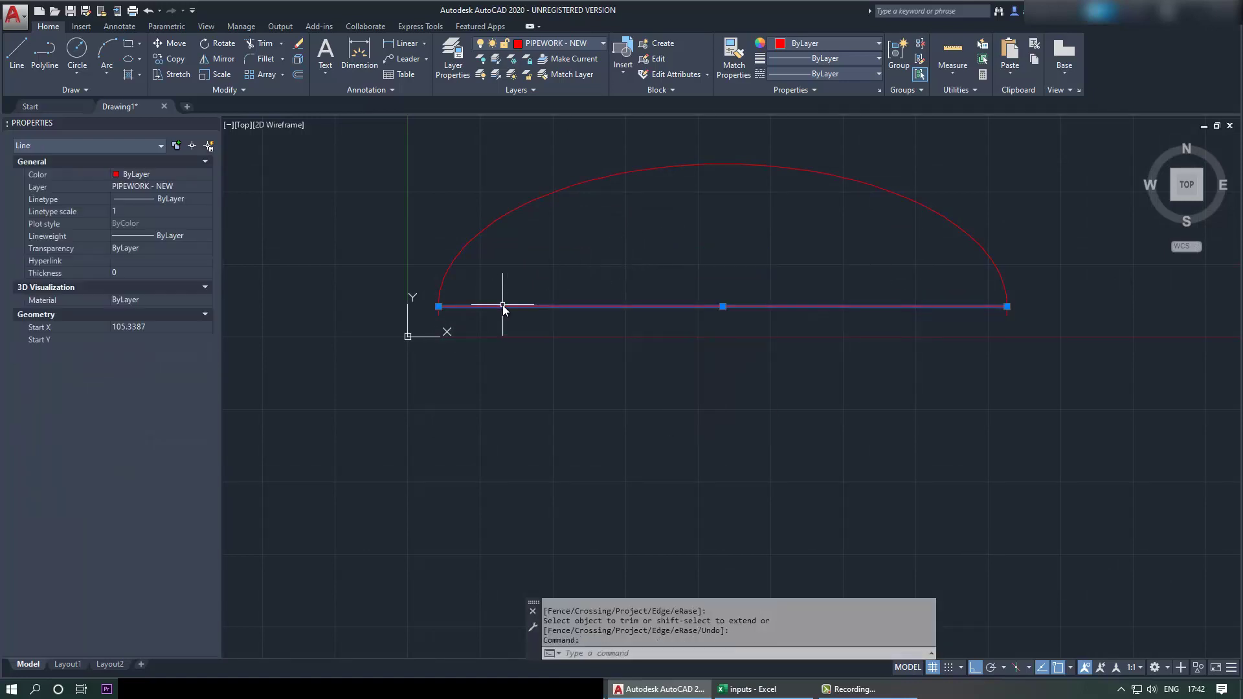
key("Delete")
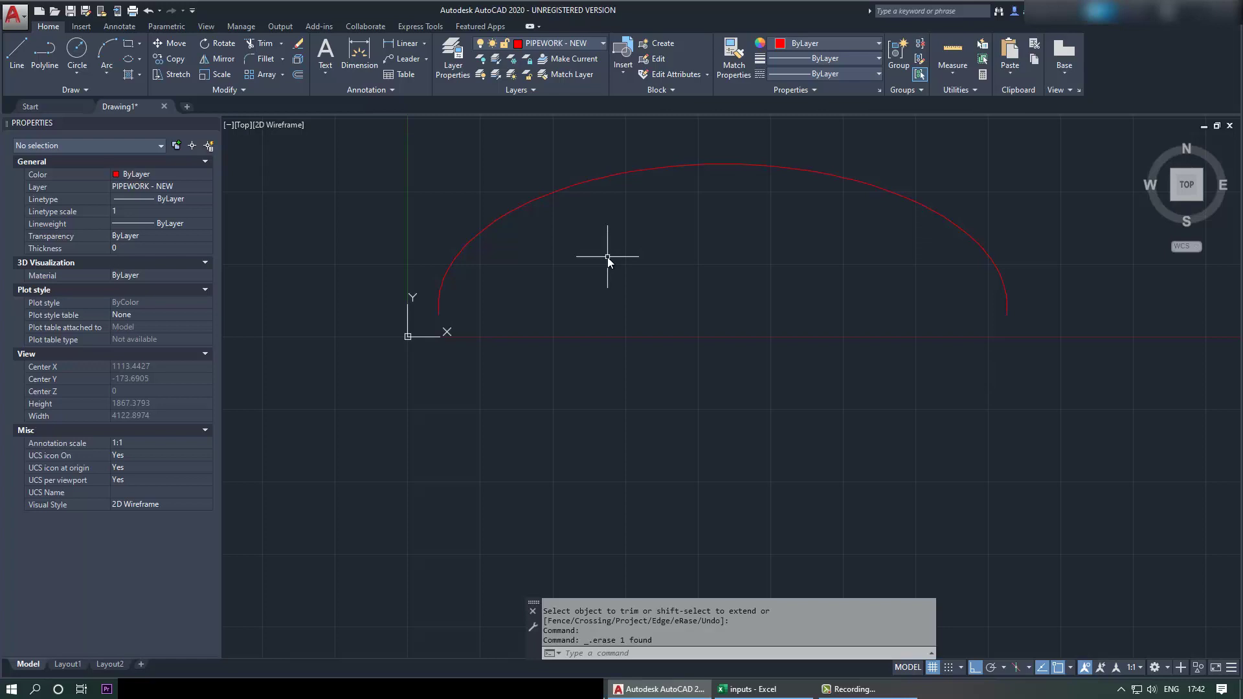
Step: Offset the left straight flange line outward by 20, using the thickness from the Excel inputs sheet
middle_click_drag(628, 252, 583, 351)
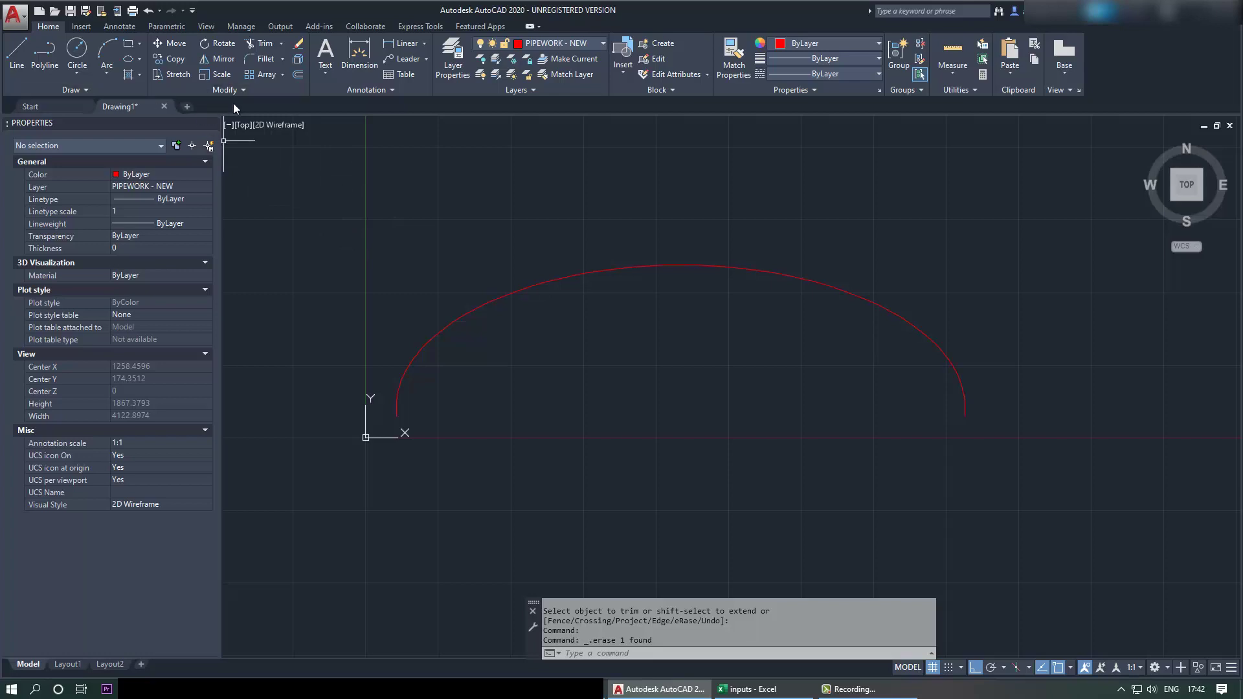
left_click(296, 76)
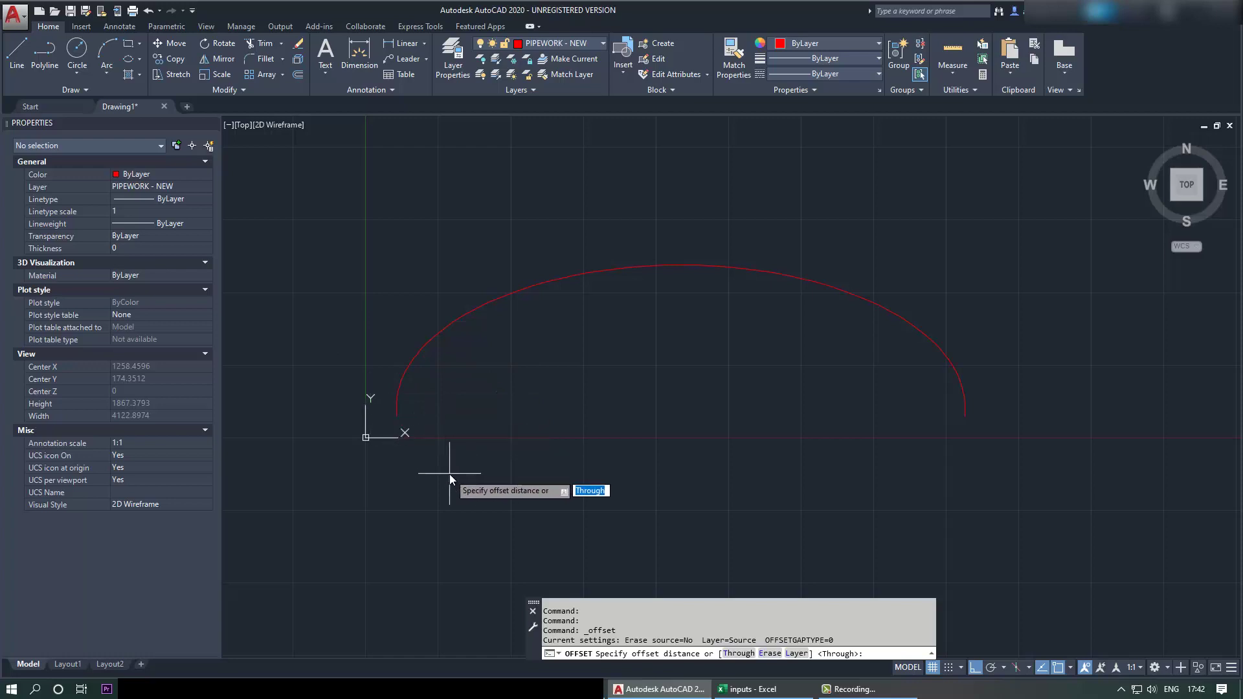
left_click(745, 693)
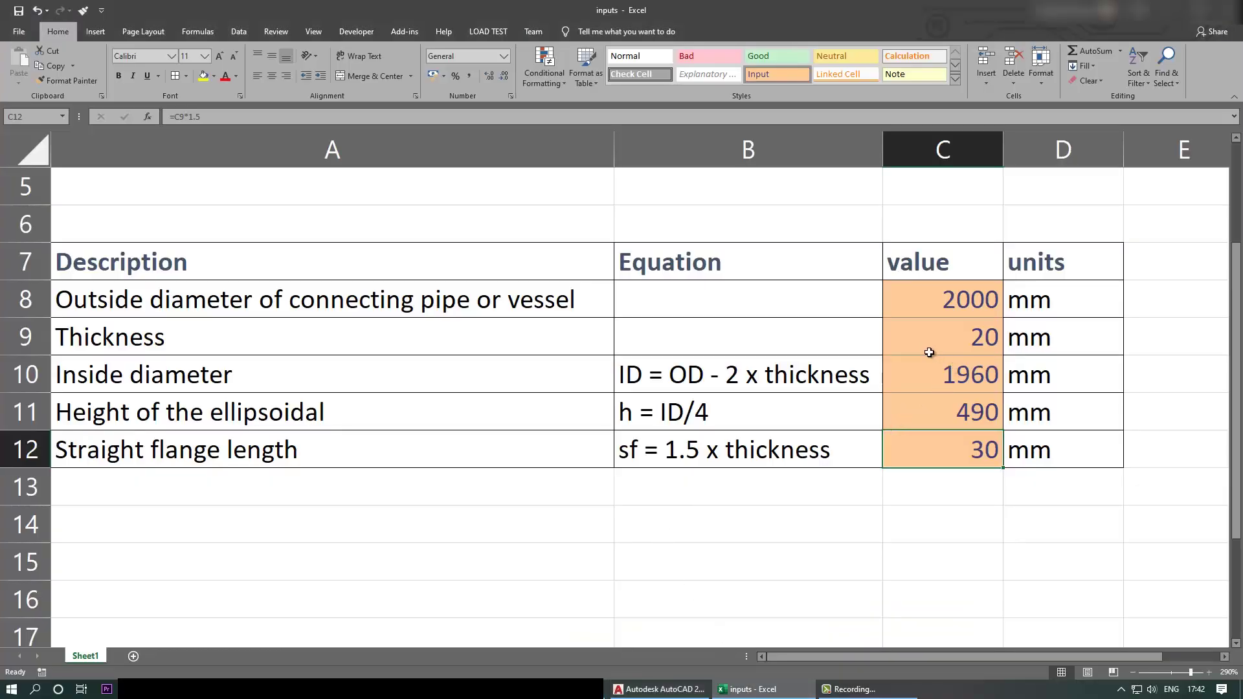
left_click(659, 688)
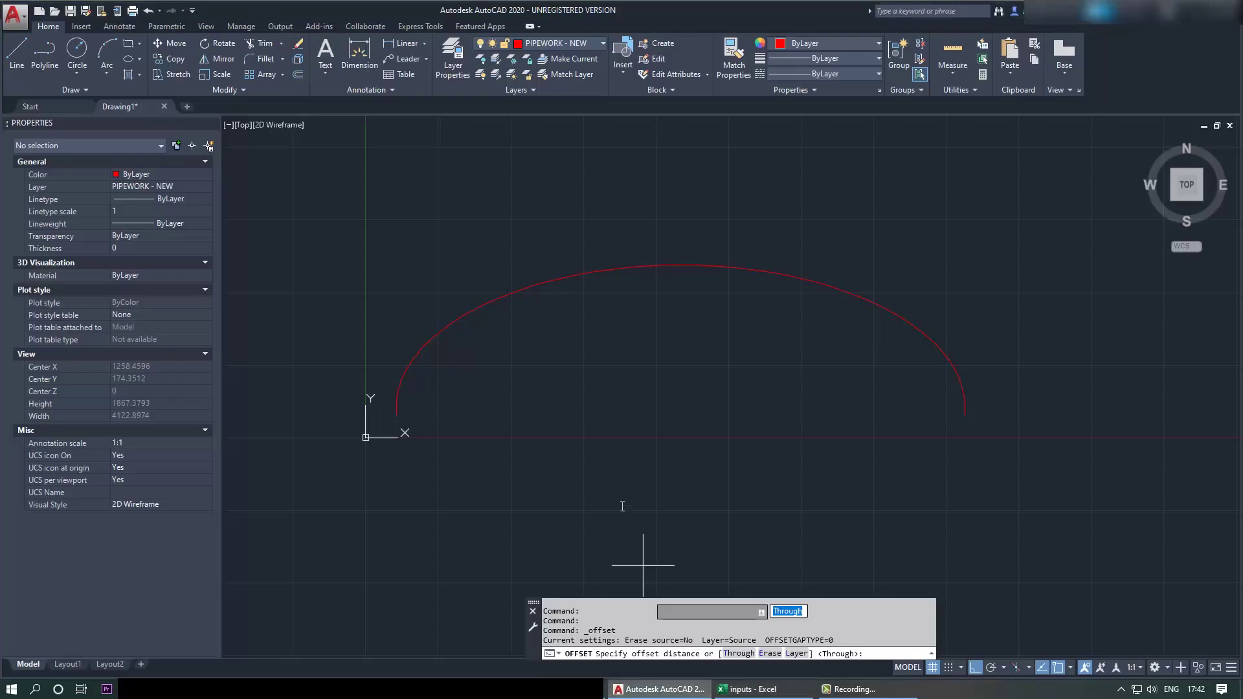
type("2")
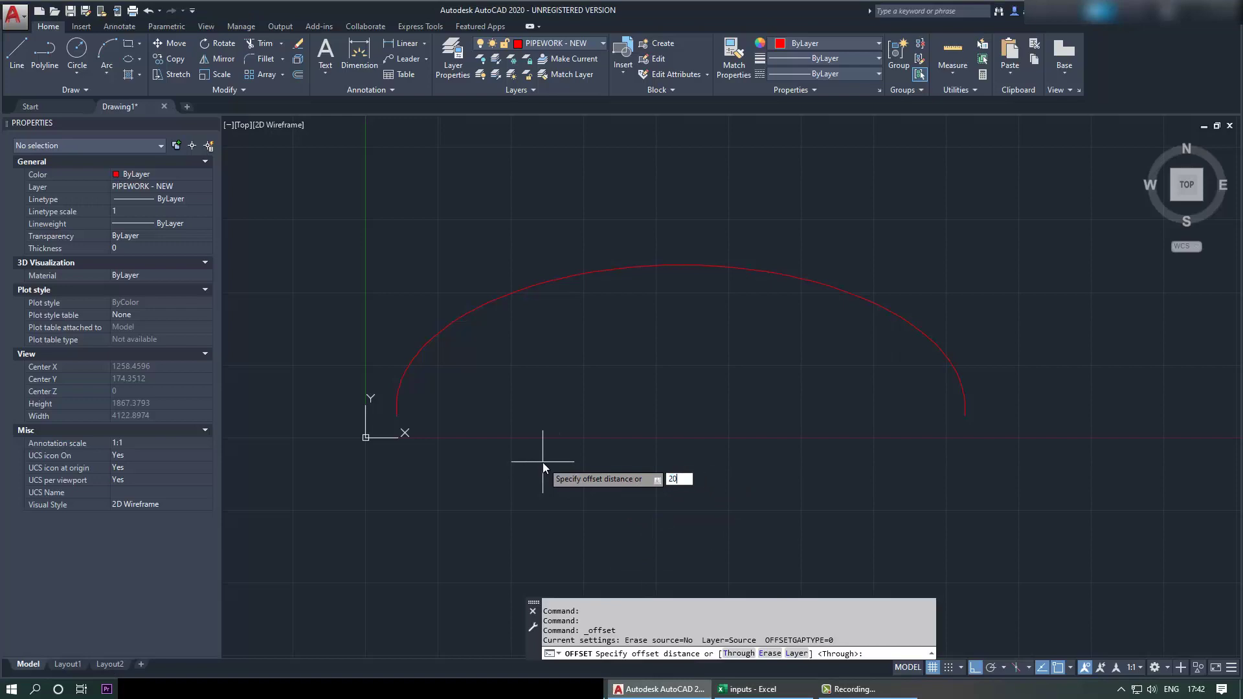
type("0")
key("Return")
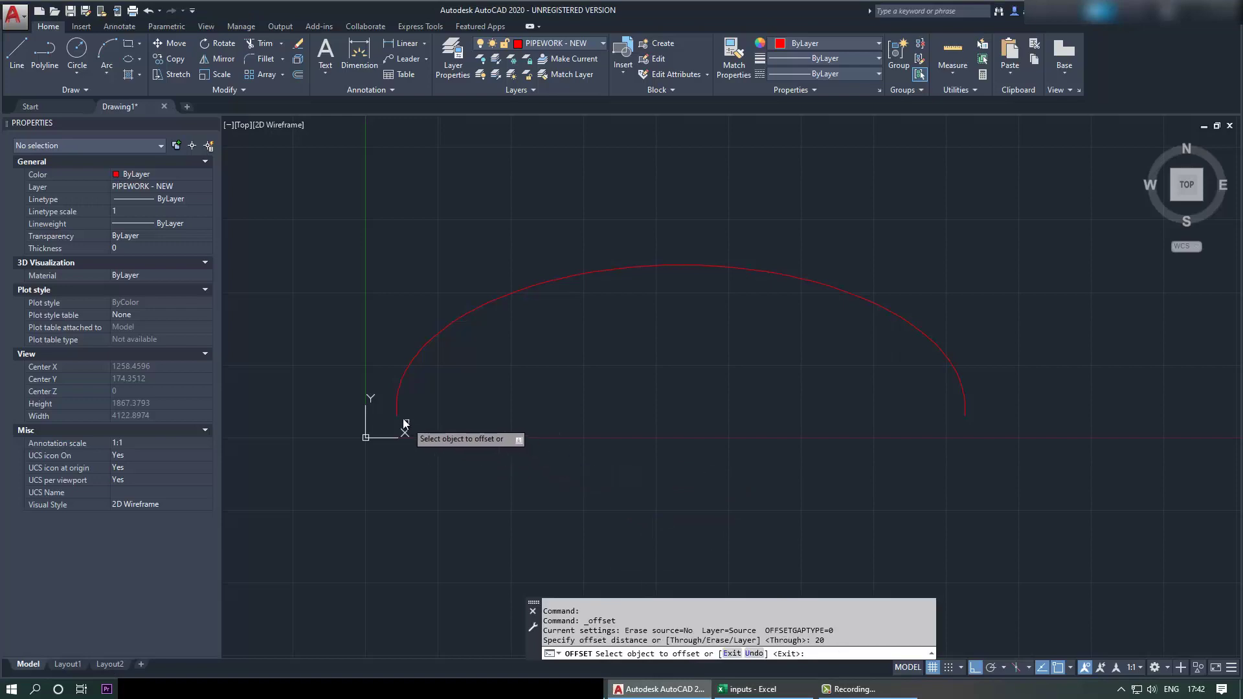
left_click(397, 413)
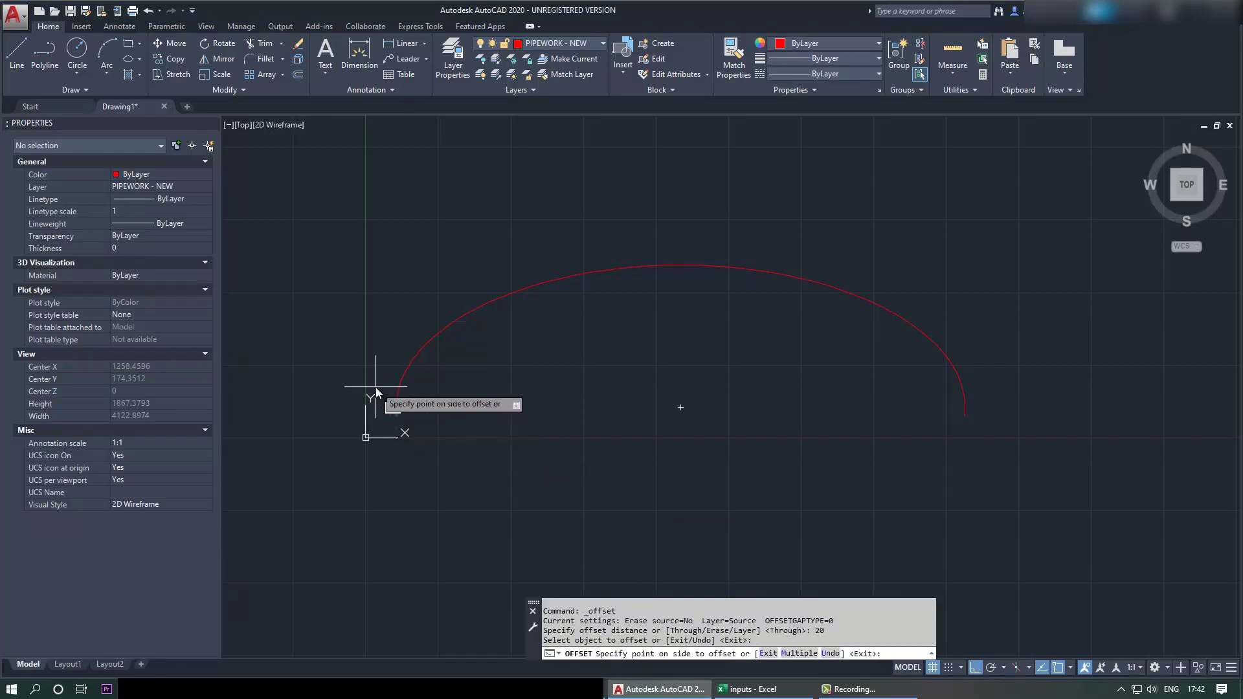
scroll(375, 395, "up", 4)
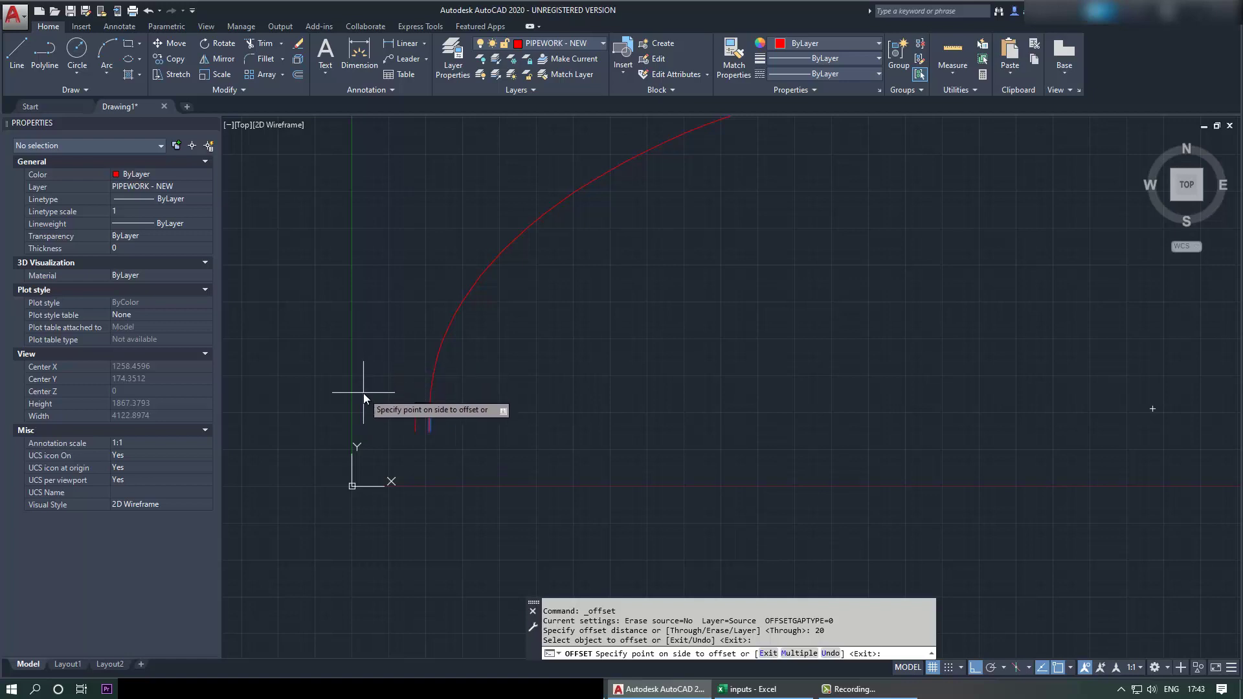
left_click(364, 393)
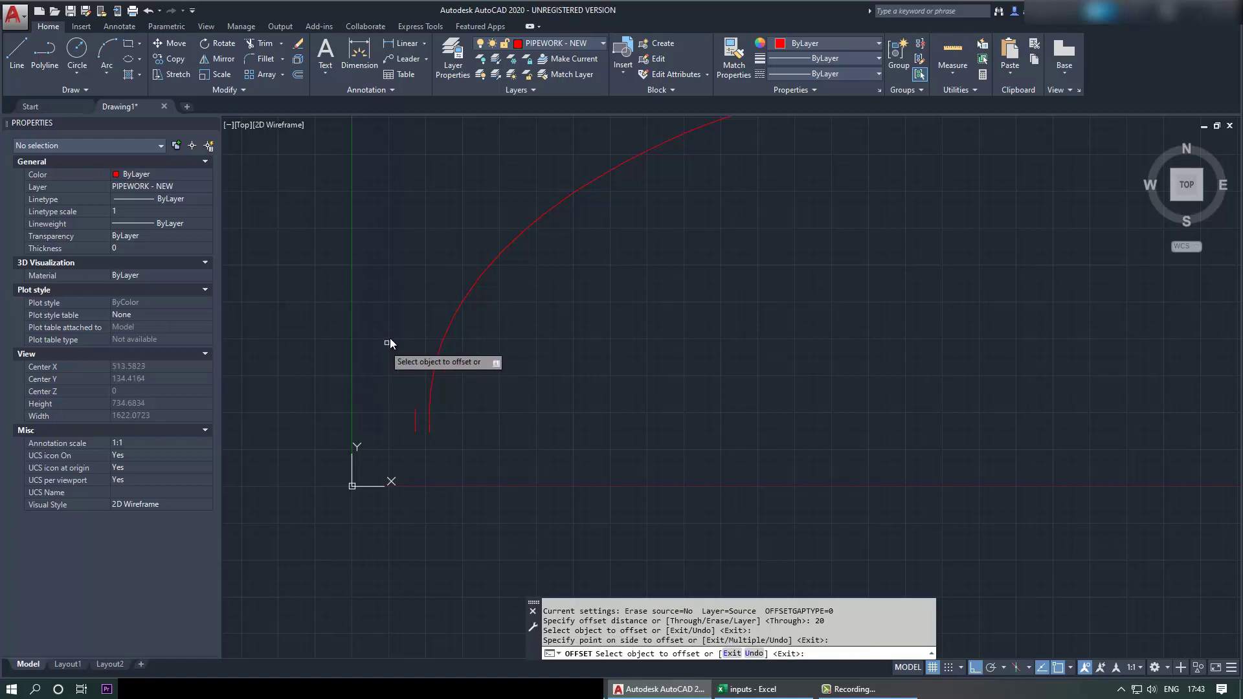
Step: Offset the half ellipse and the right straight flange line outward by the same 20 distance
left_click(438, 351)
left_click(474, 267)
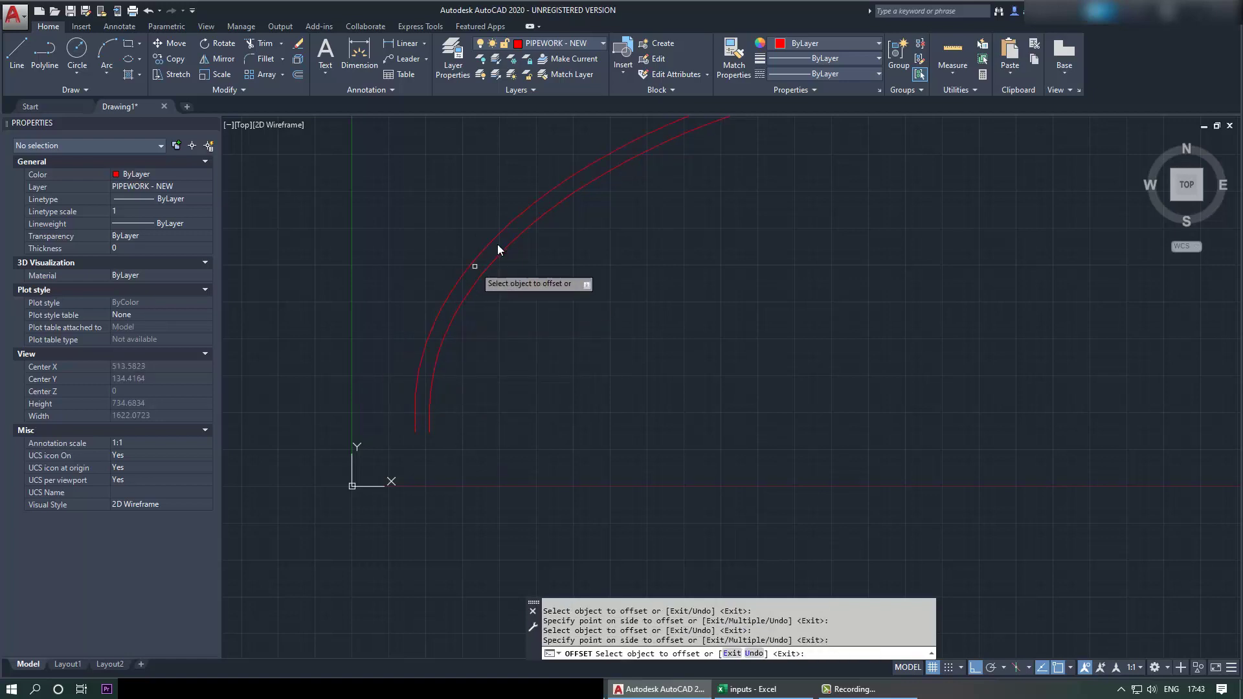
scroll(698, 256, "down", 6)
scroll(846, 293, "up", 4)
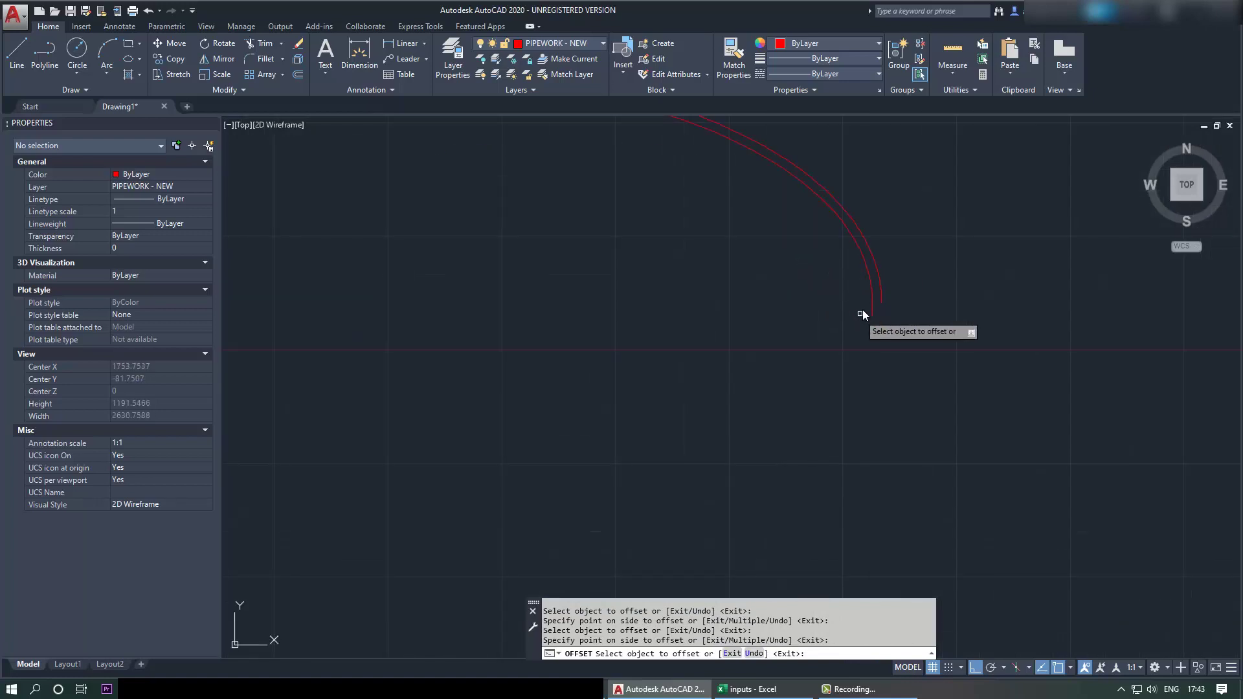
left_click(873, 304)
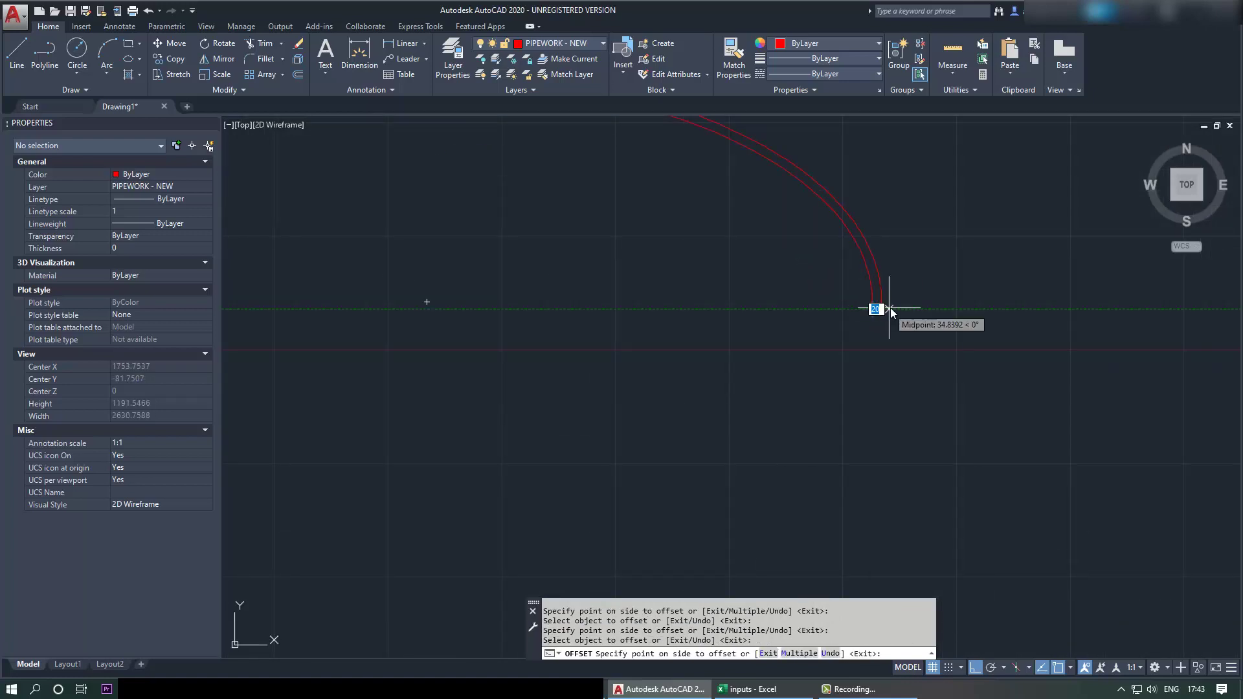
left_click(894, 317)
scroll(887, 349, "down", 5)
scroll(837, 344, "up", 3)
scroll(834, 264, "up", 4)
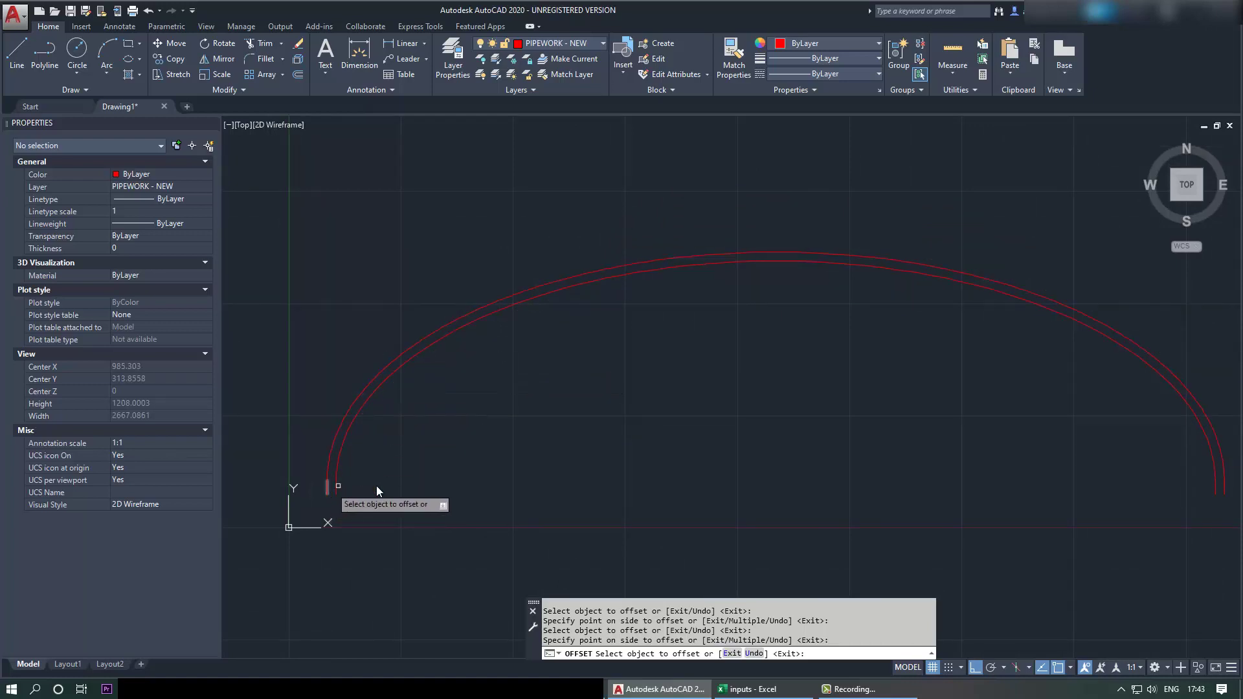
Step: Add a horizontal linear dimension between the lower ends of the two outer flange lines, placed below the head, and check its text
left_click(123, 28)
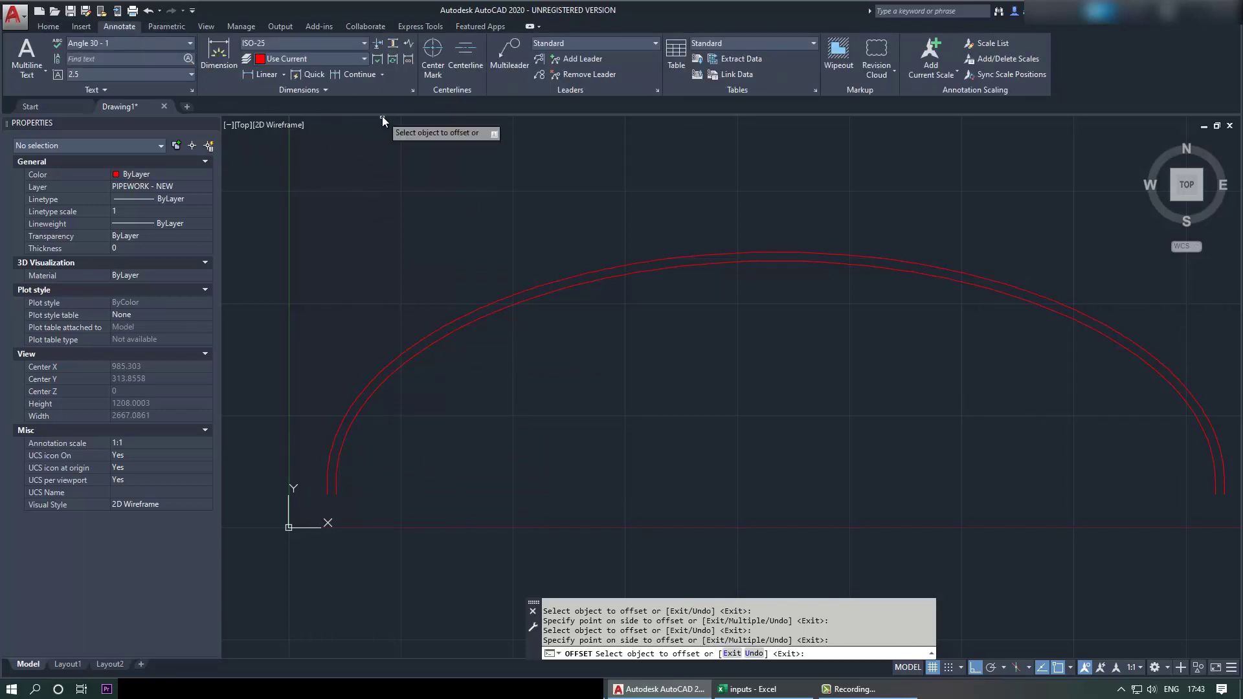
left_click(258, 72)
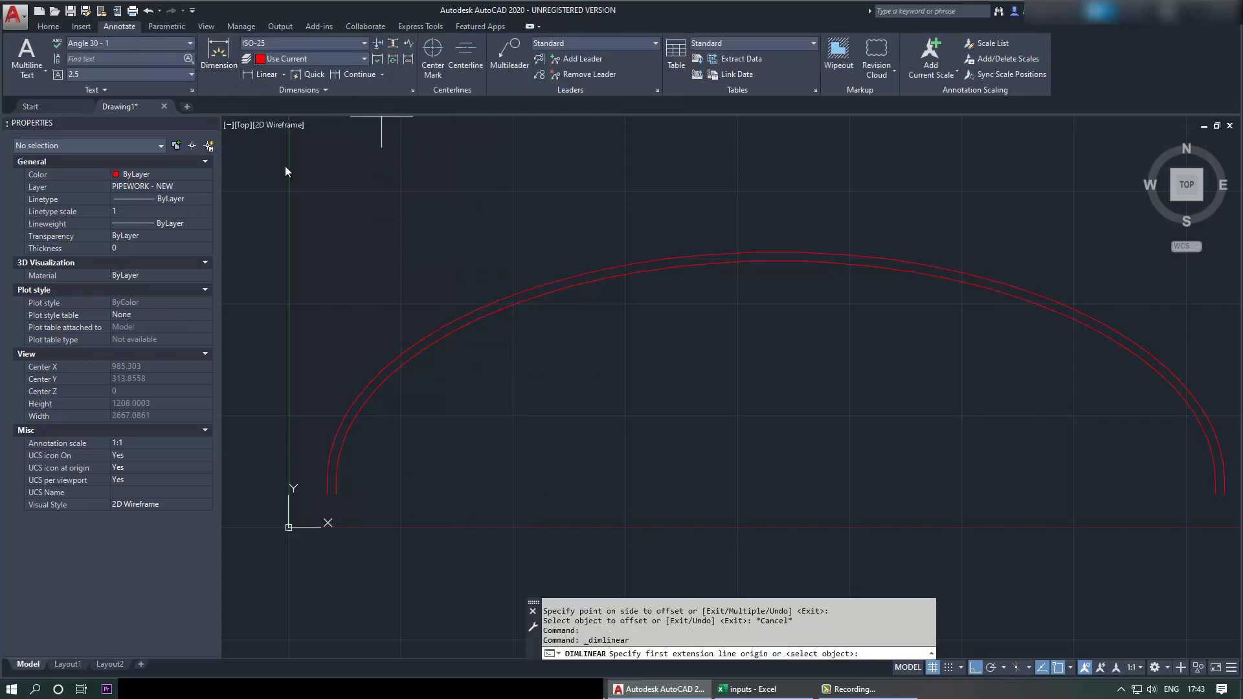
left_click(331, 494)
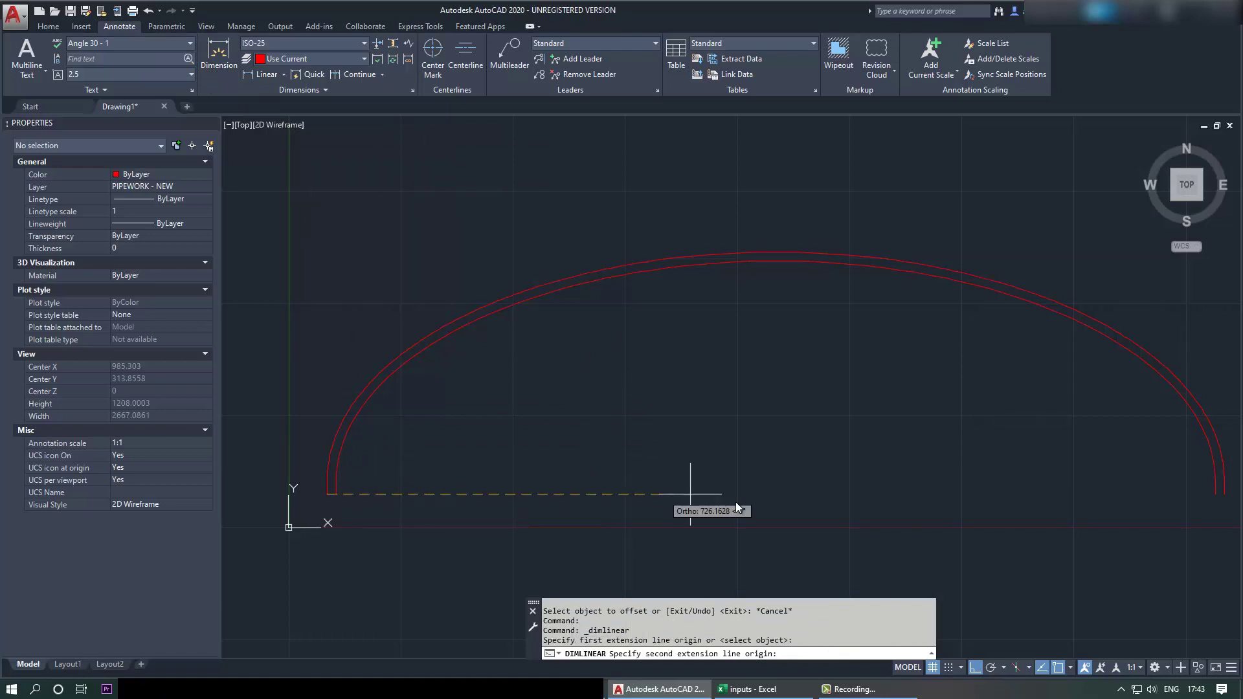
left_click(1214, 495)
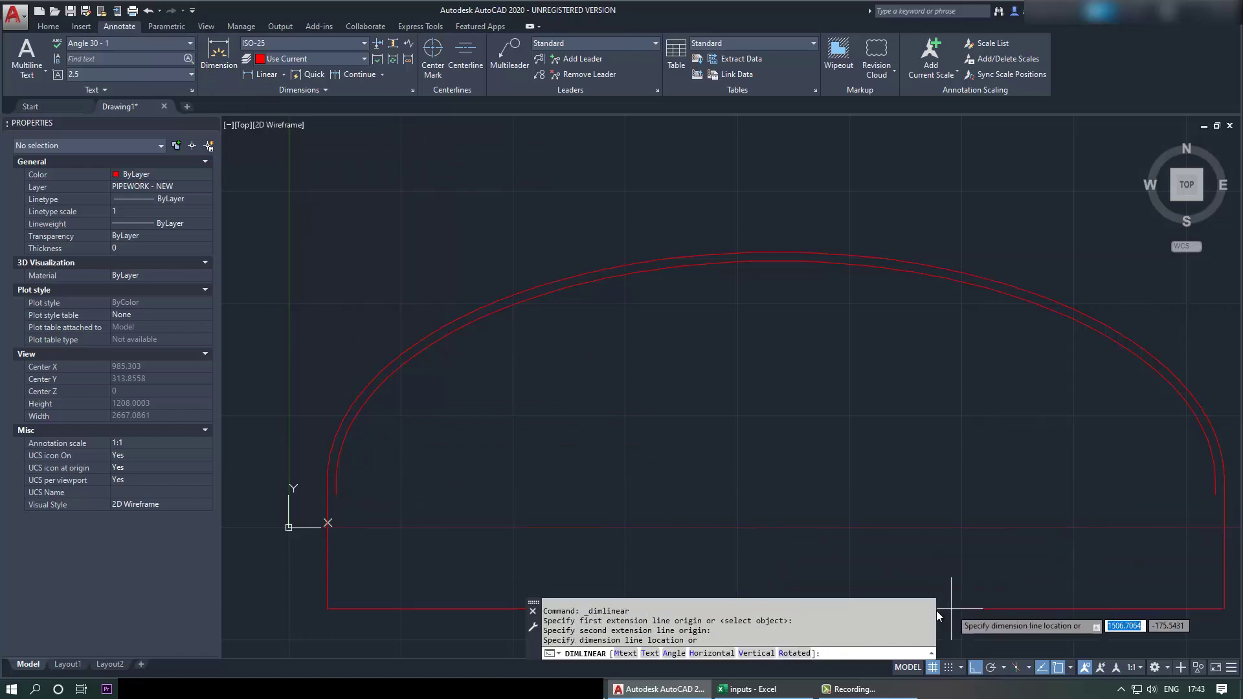
left_click(905, 568)
scroll(732, 556, "up", 10)
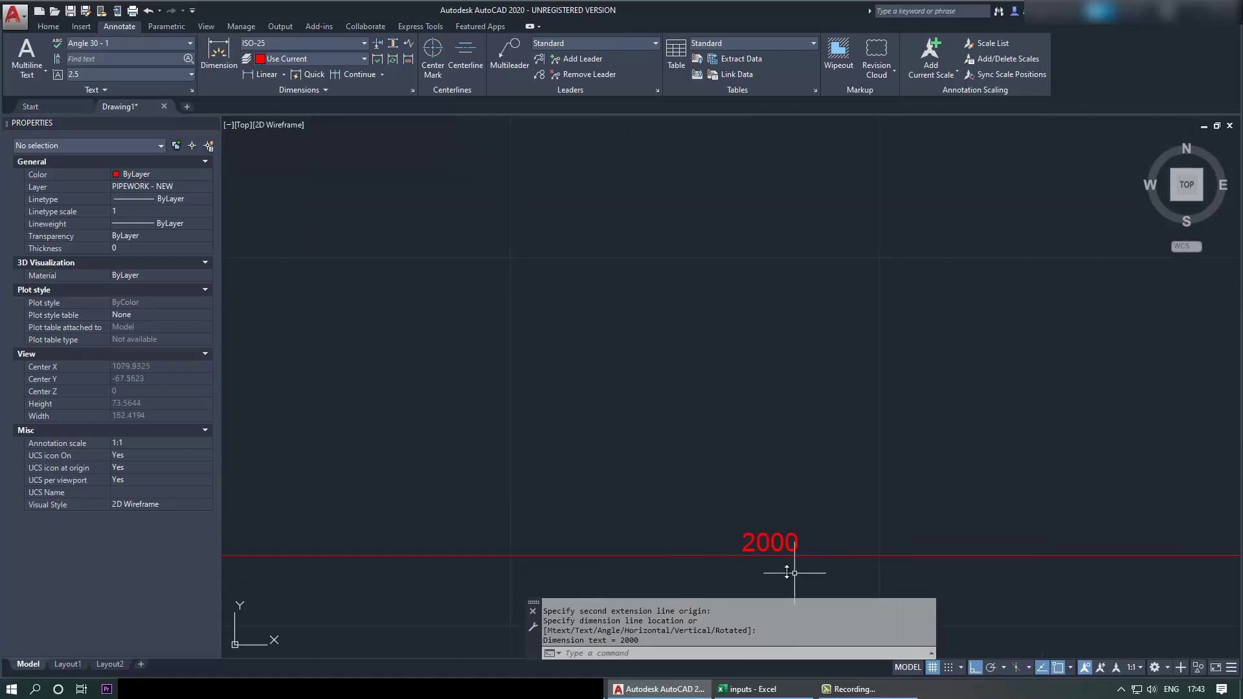
scroll(778, 512, "down", 15)
Step: Dimension the wall thickness between the lower ends of the left inner and outer flange lines
scroll(723, 427, "up", 8)
left_click(214, 67)
scroll(515, 252, "up", 3)
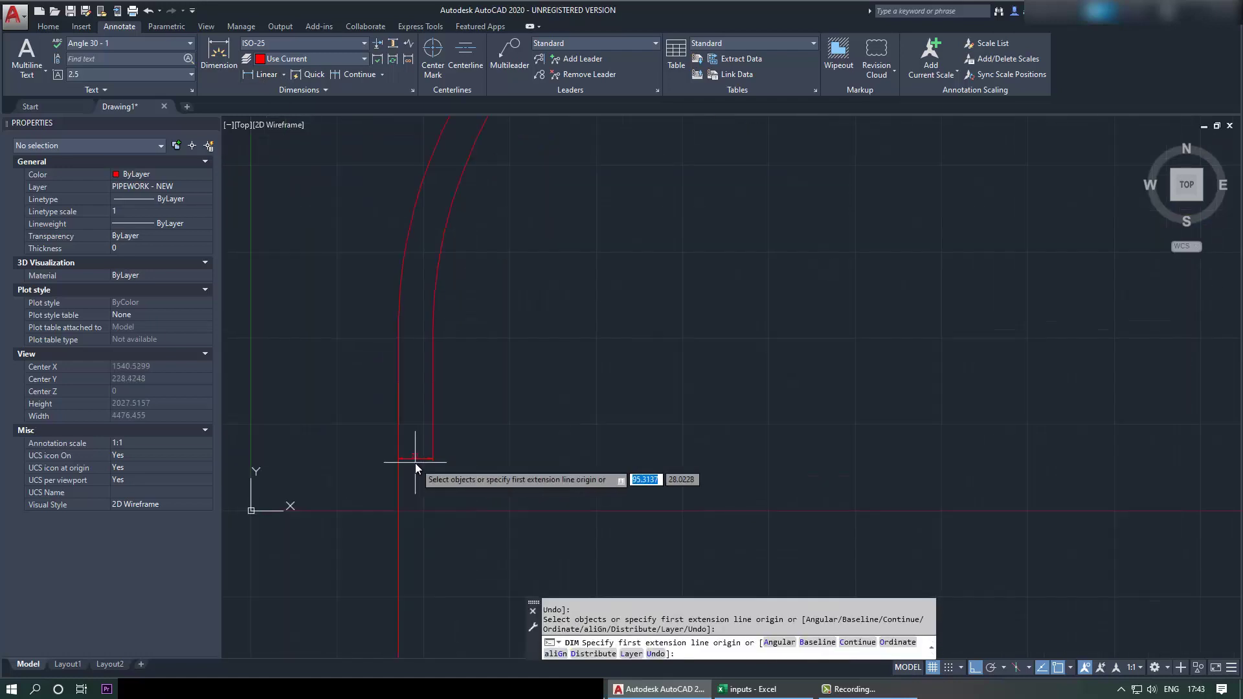
scroll(415, 463, "up", 3)
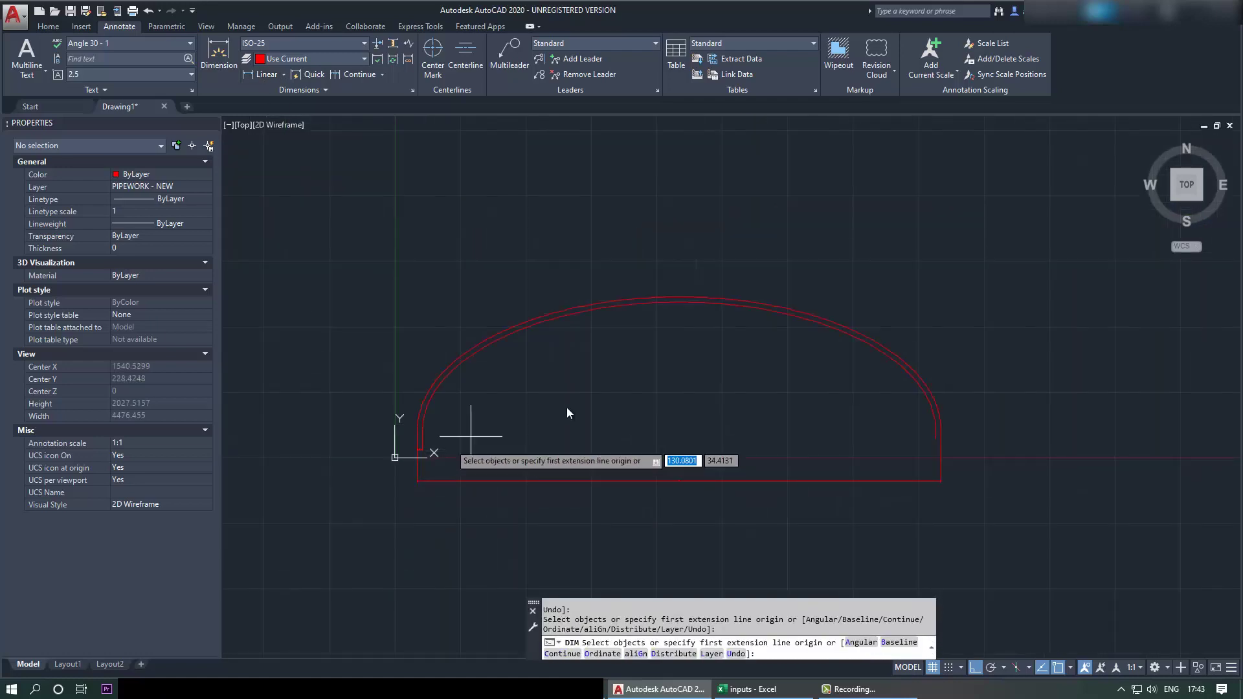